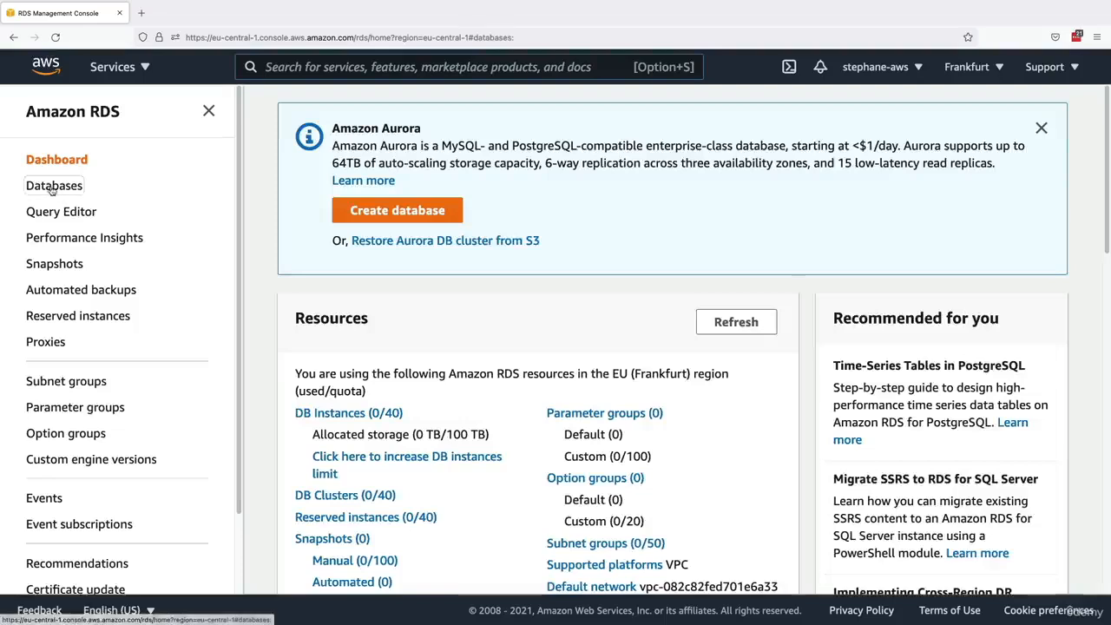
- Start creating a new RDS database and dismiss the feedback banner on the creation form
left_click(978, 174)
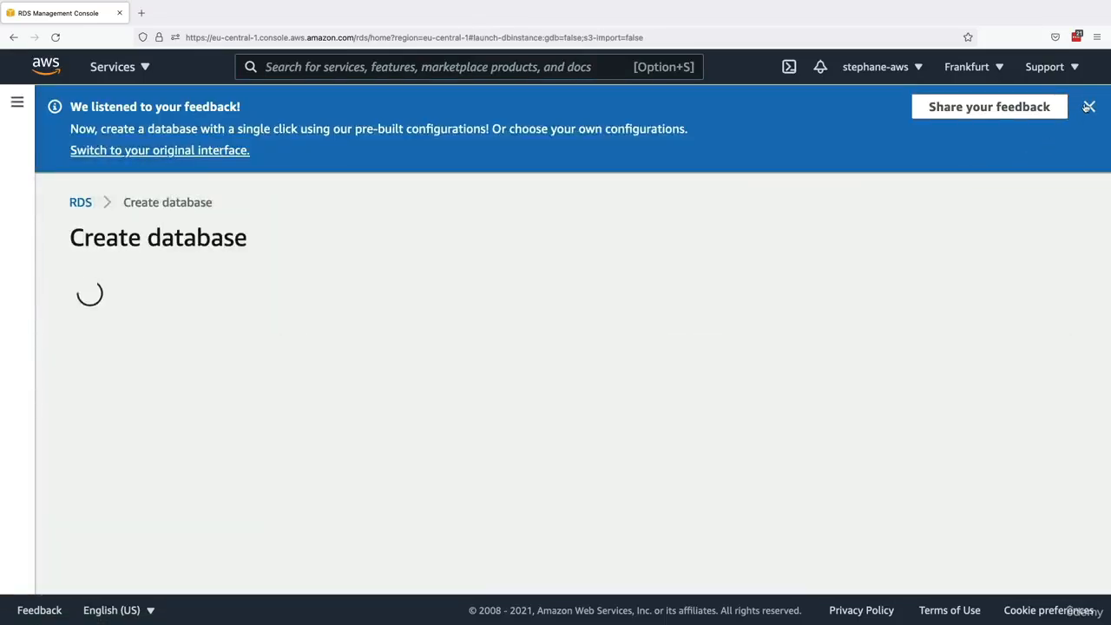
left_click(1088, 107)
scroll(295, 304, "down", 1)
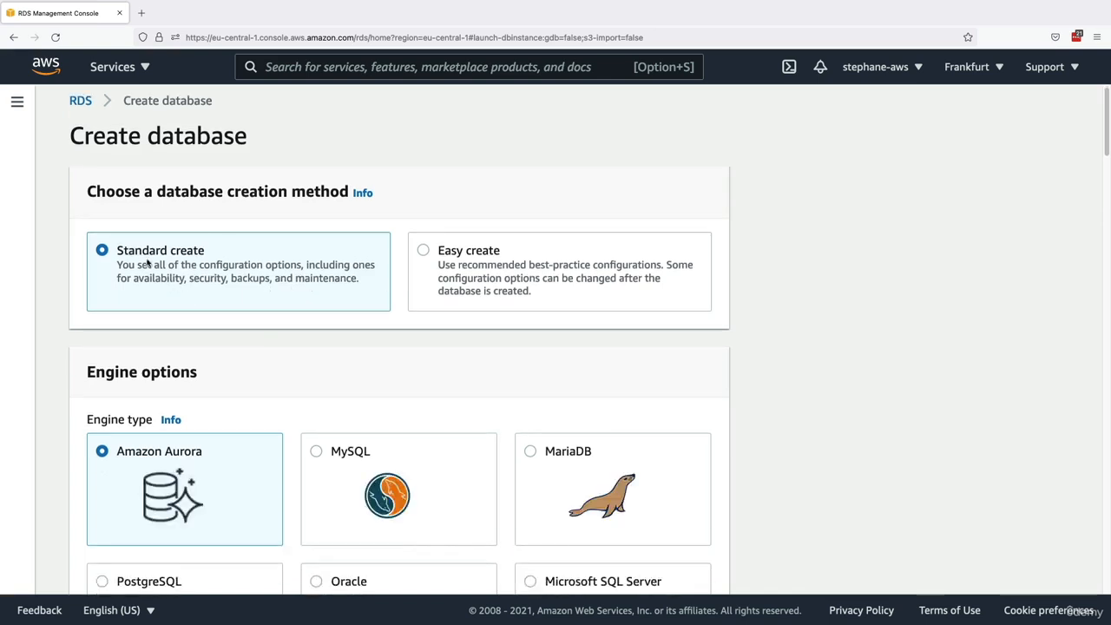
- Switch the database creation method to Easy create and read its description
left_click_drag(124, 250, 204, 251)
left_click(460, 257)
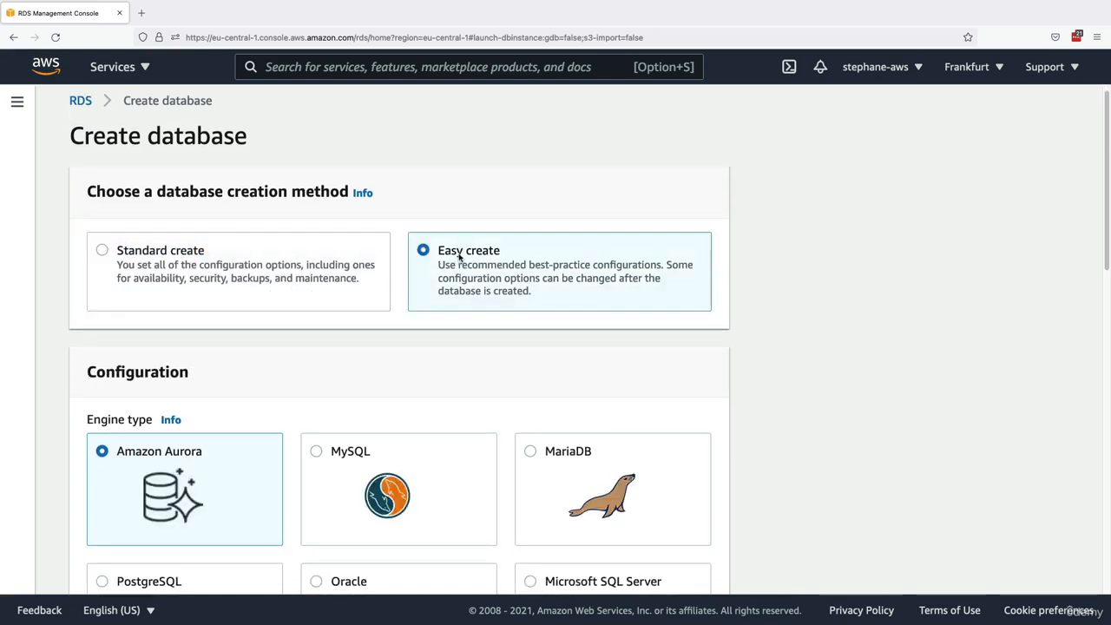
scroll(459, 278, "down", 1)
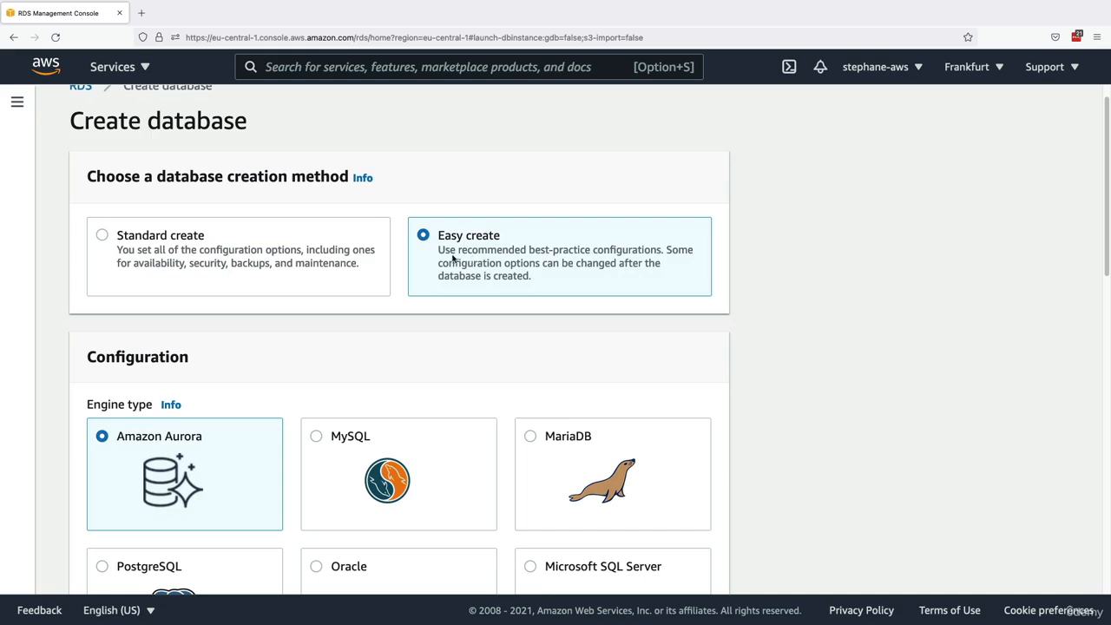
left_click_drag(452, 257, 649, 253)
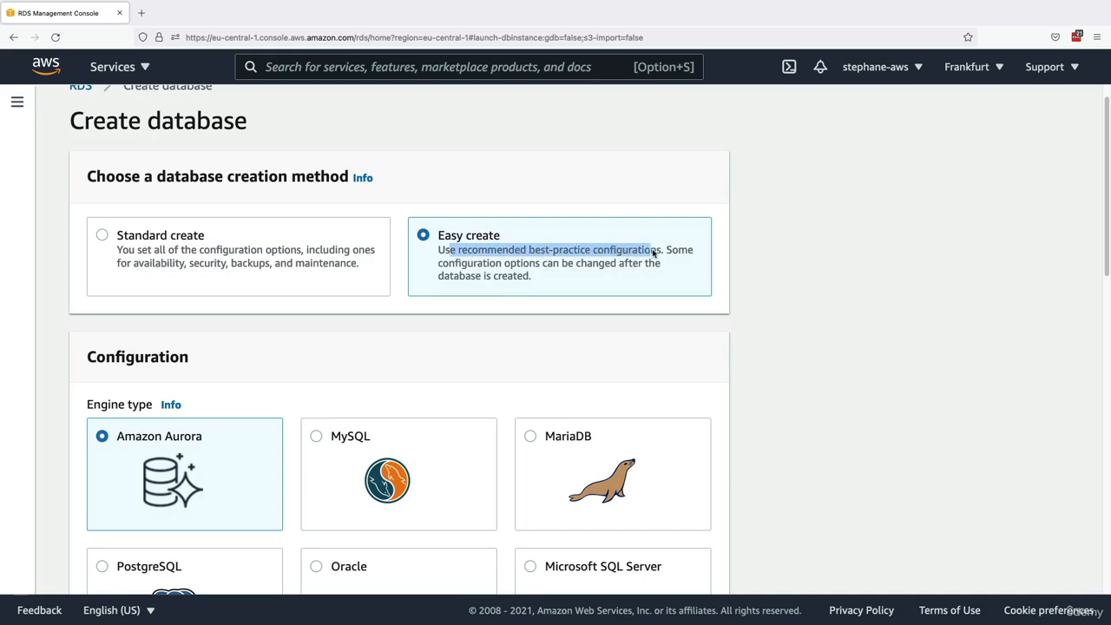
- Set the database creation method to Standard create
left_click(183, 243)
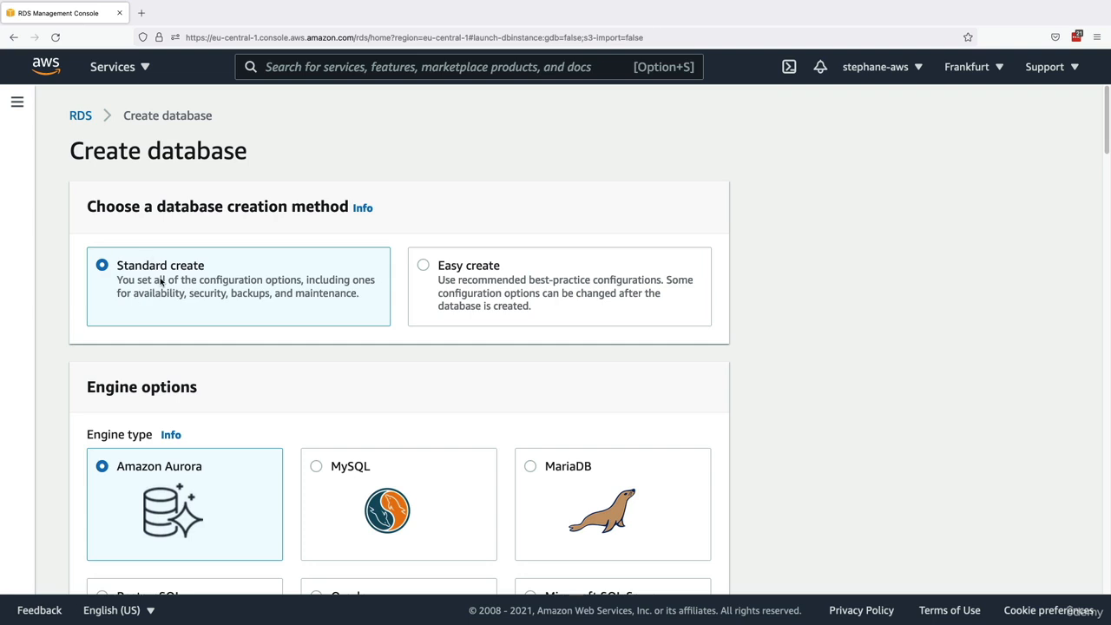
scroll(202, 293, "down", 2)
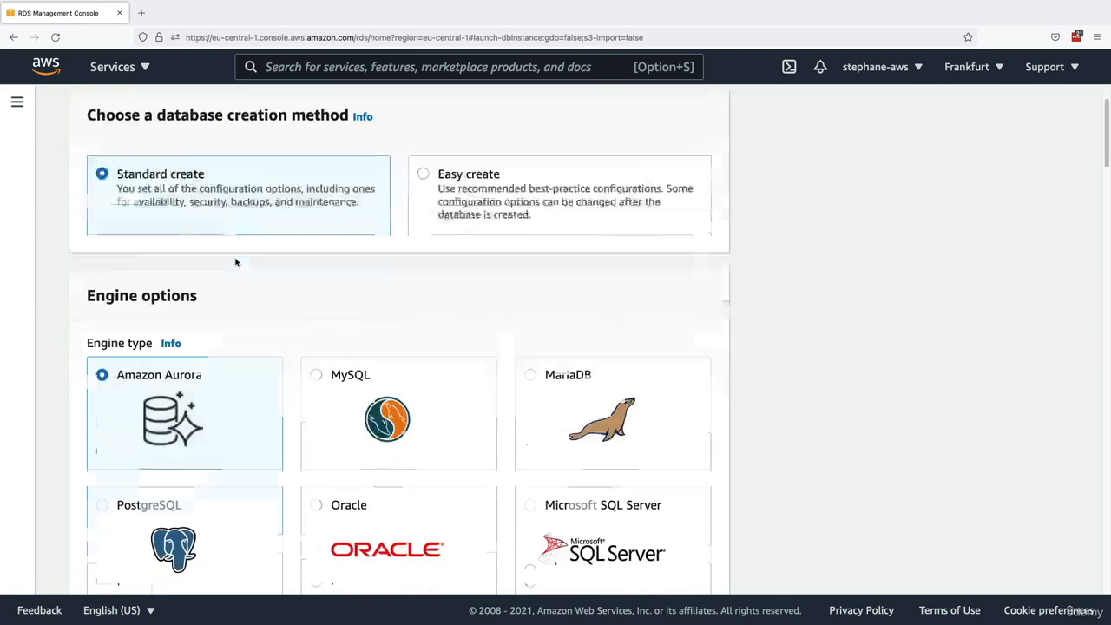
left_click_drag(123, 190, 228, 206)
left_click(257, 218)
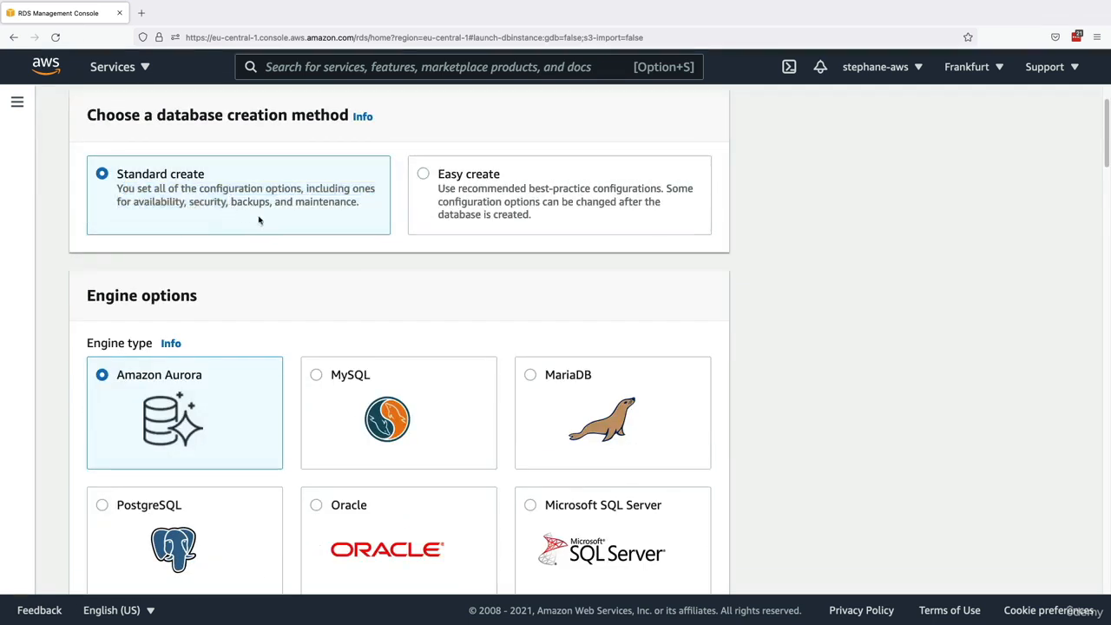
- Choose MySQL as the engine type with the MySQL Community edition
scroll(266, 223, "down", 3)
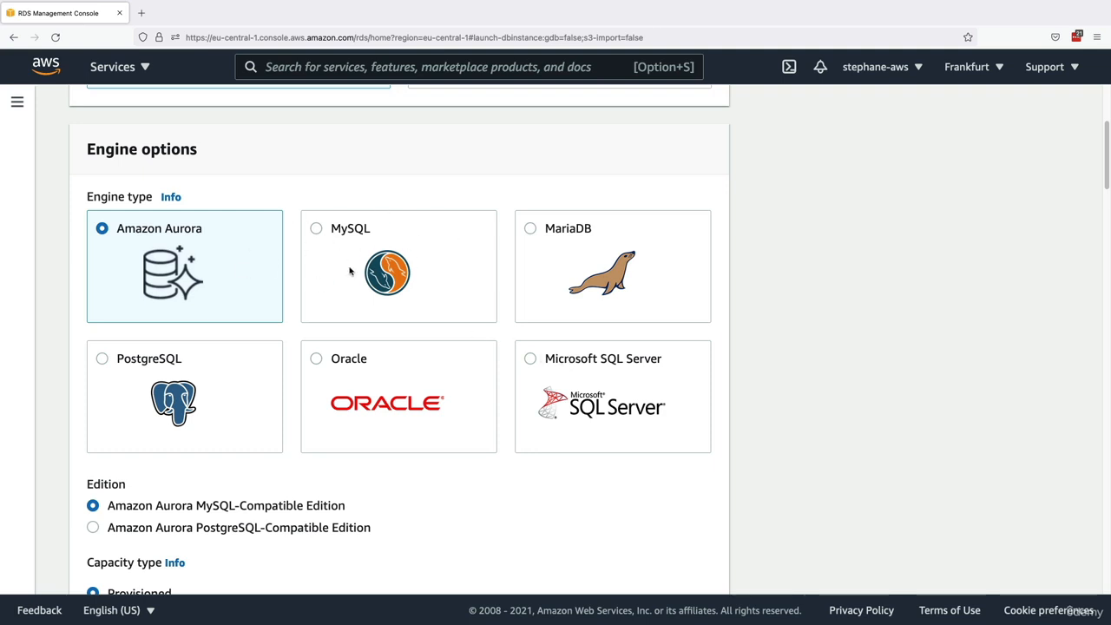
left_click(332, 233)
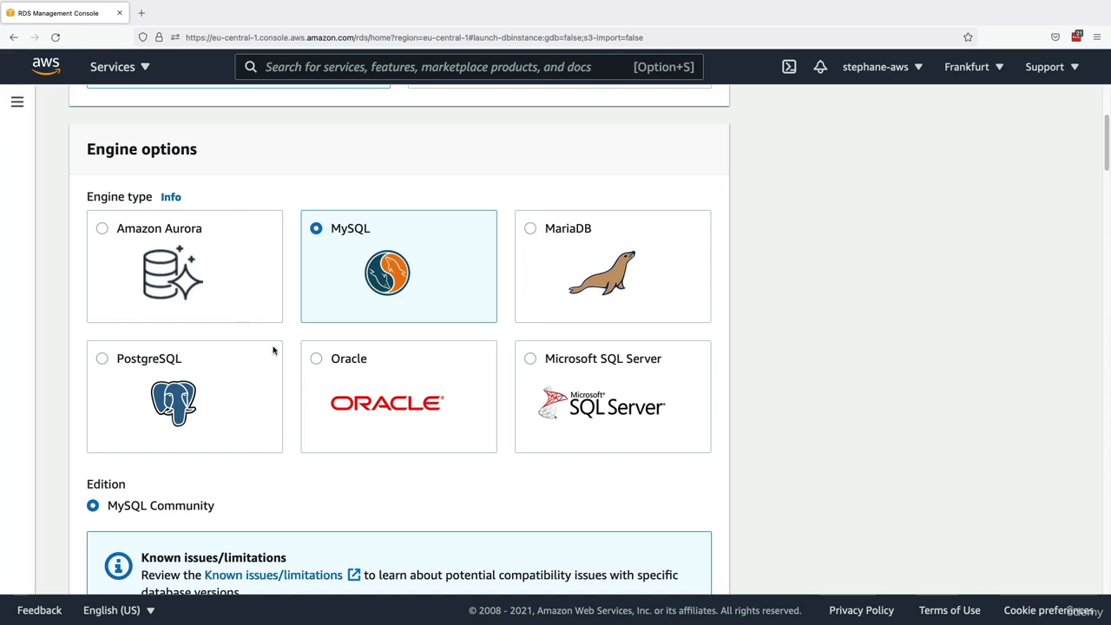
scroll(202, 305, "down", 2)
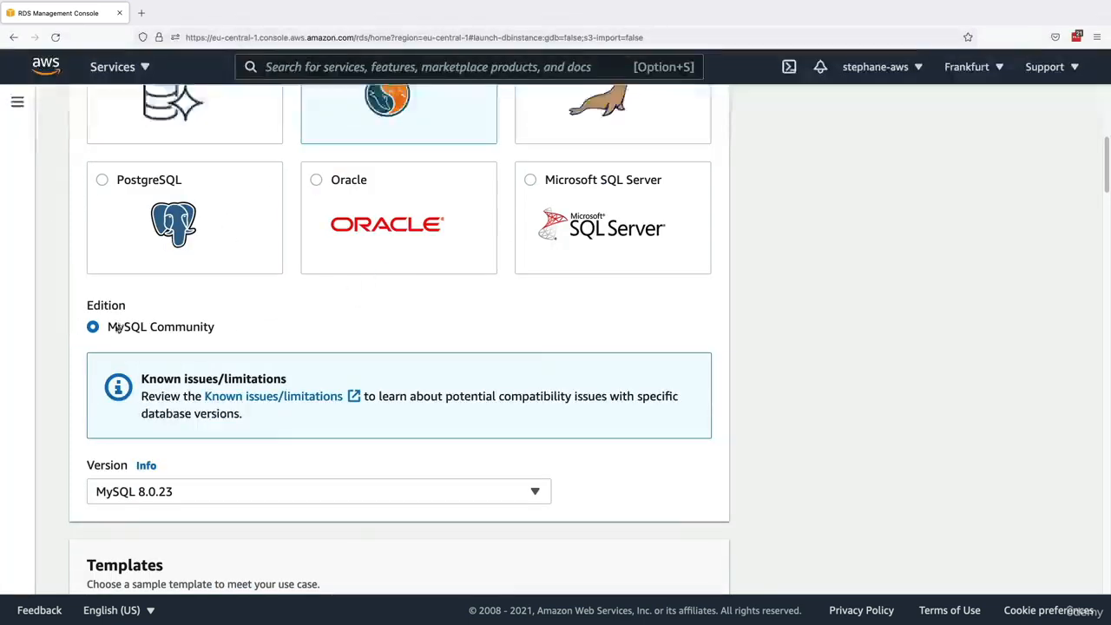
left_click_drag(106, 327, 195, 326)
left_click(199, 327)
- Look through the available MySQL engine versions
scroll(204, 365, "down", 2)
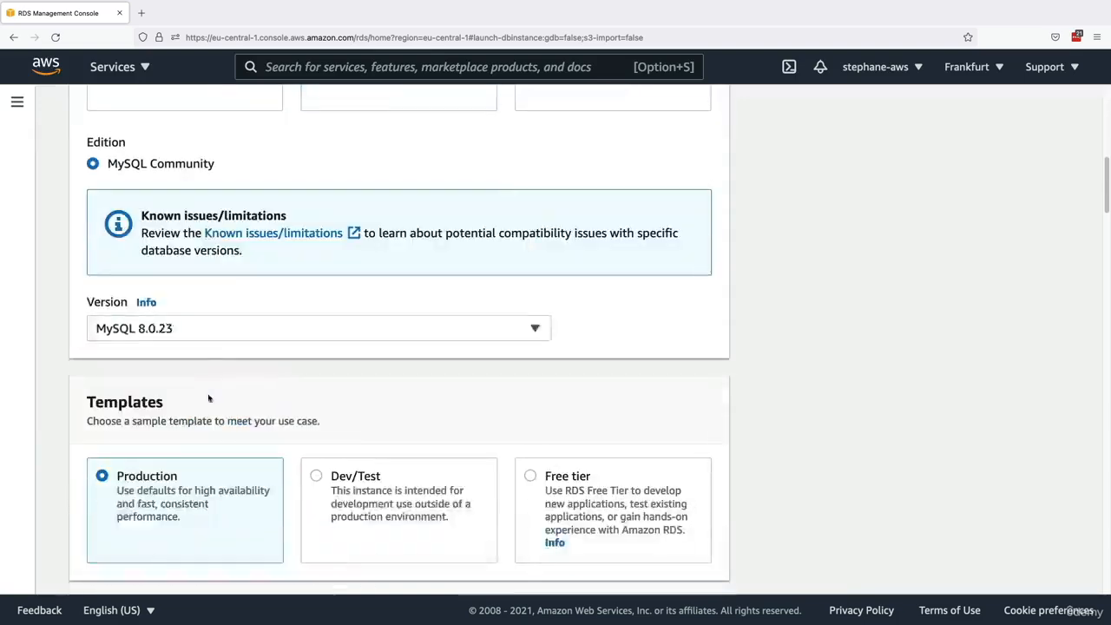
left_click(202, 328)
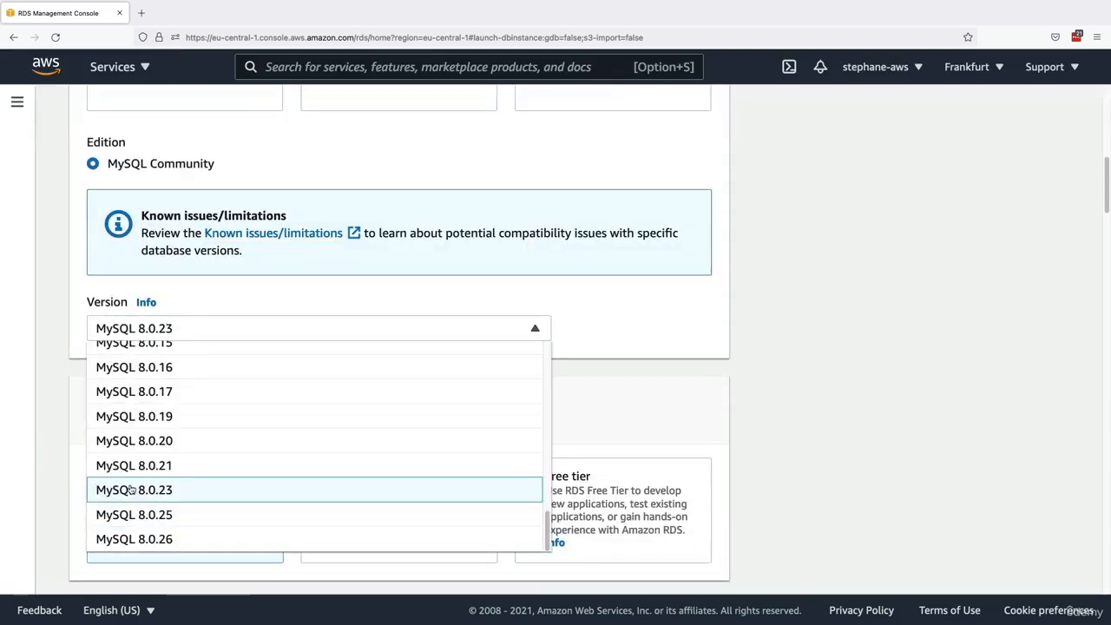
left_click(199, 330)
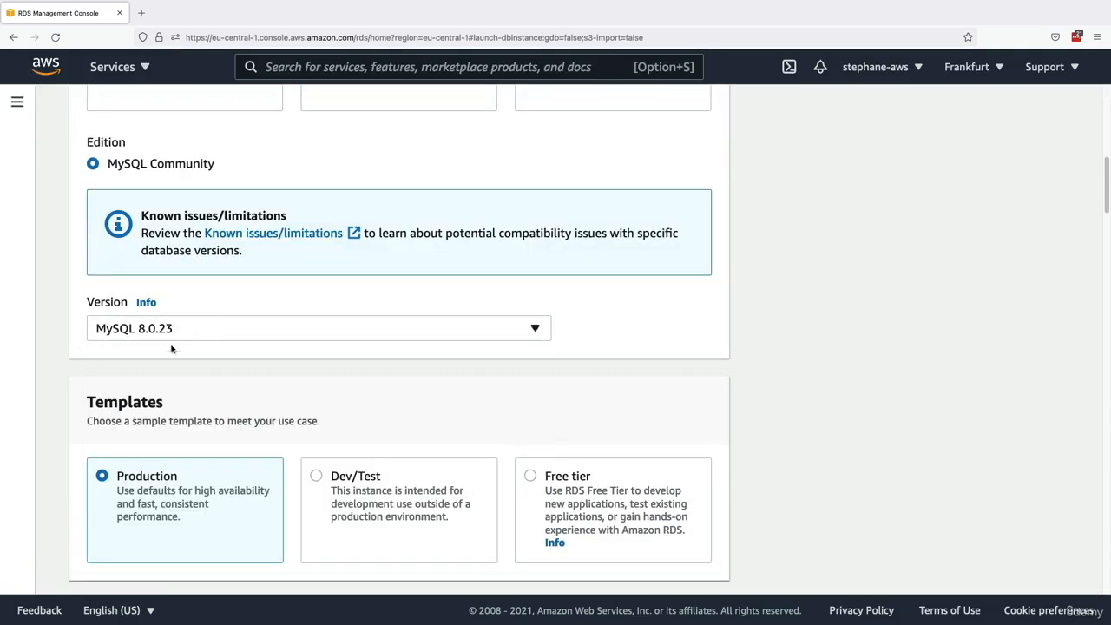
- Choose the Free tier template for the database and read its description
scroll(139, 331, "down", 2)
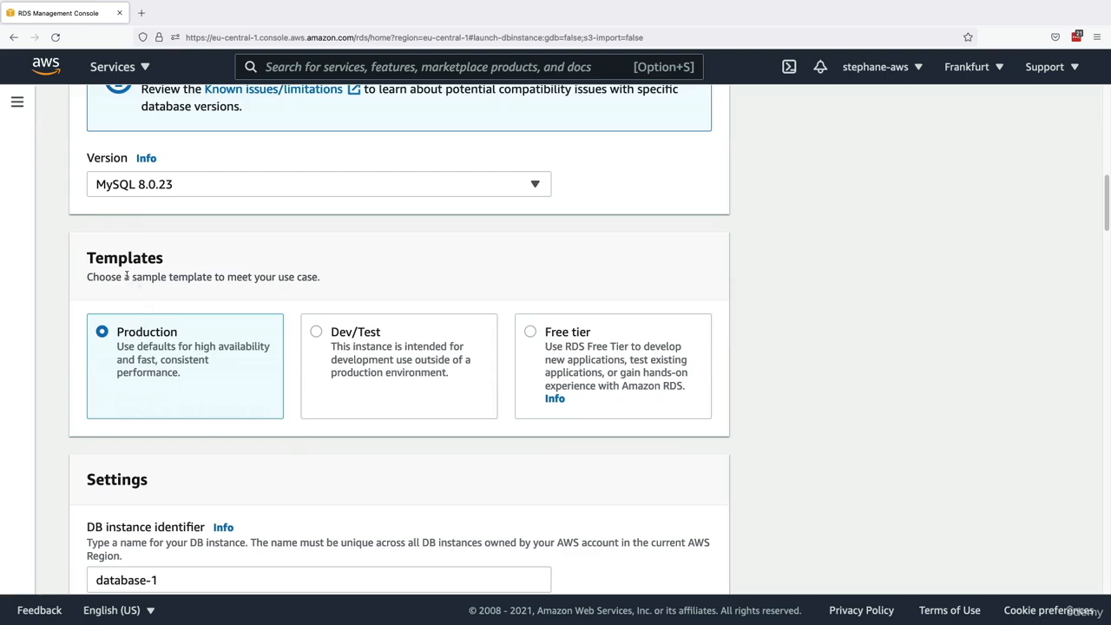
left_click_drag(125, 276, 290, 277)
scroll(289, 303, "up", 5)
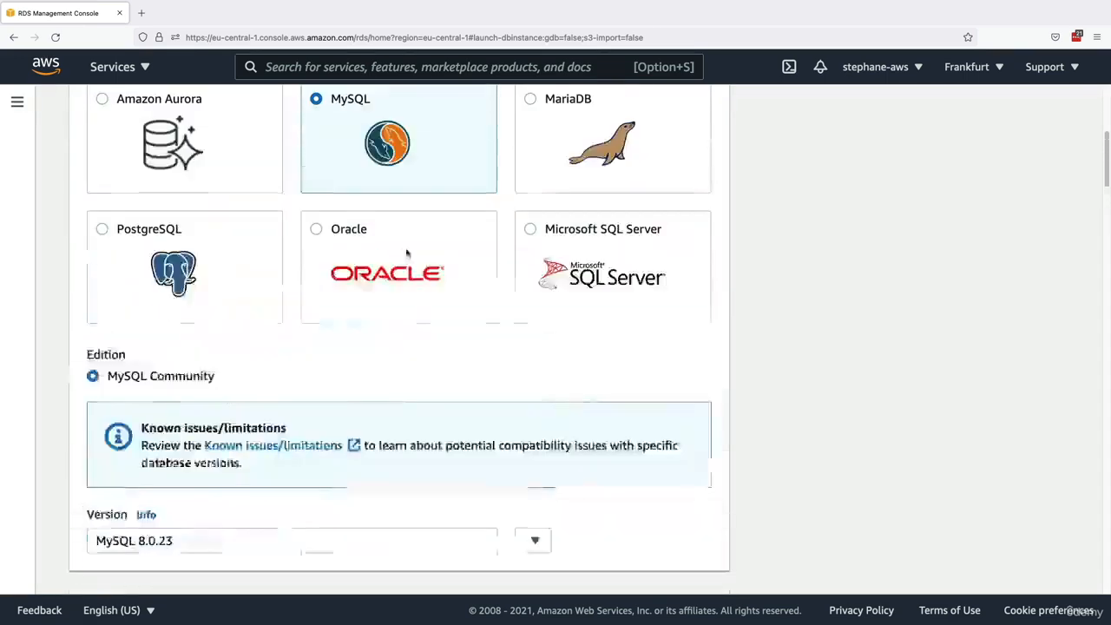
scroll(342, 183, "down", 5)
left_click(311, 297)
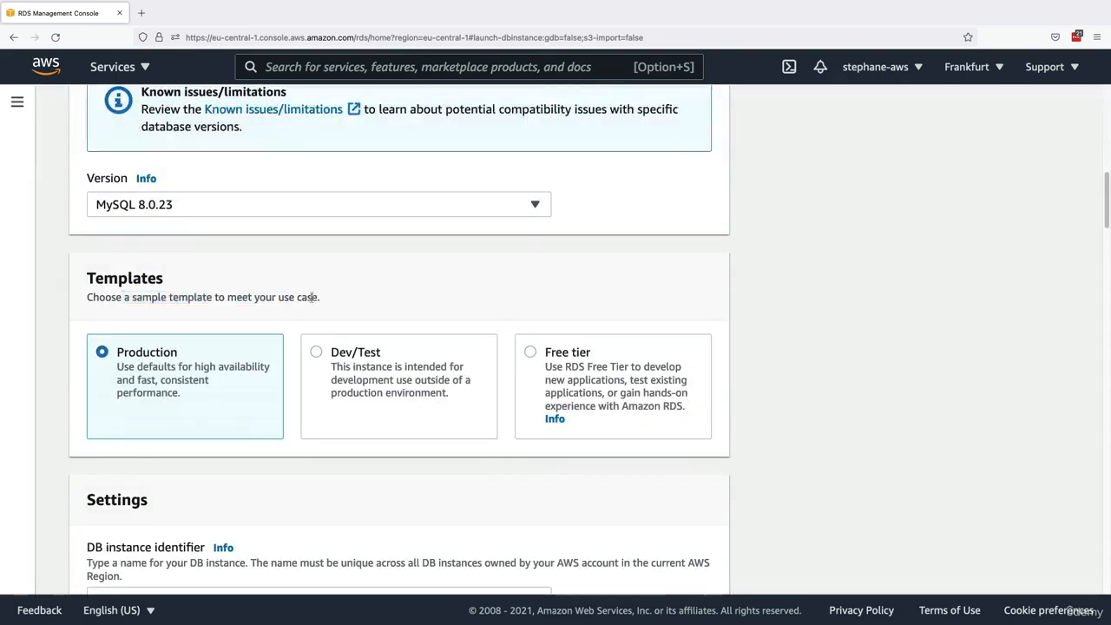
scroll(311, 297, "down", 1)
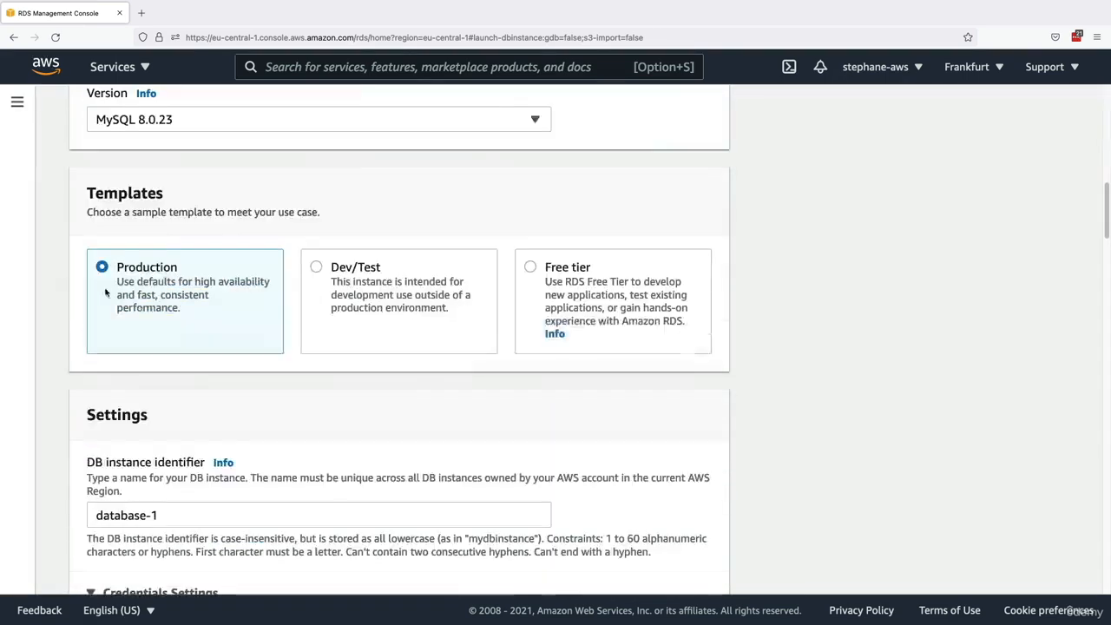
left_click(399, 274)
left_click(559, 271)
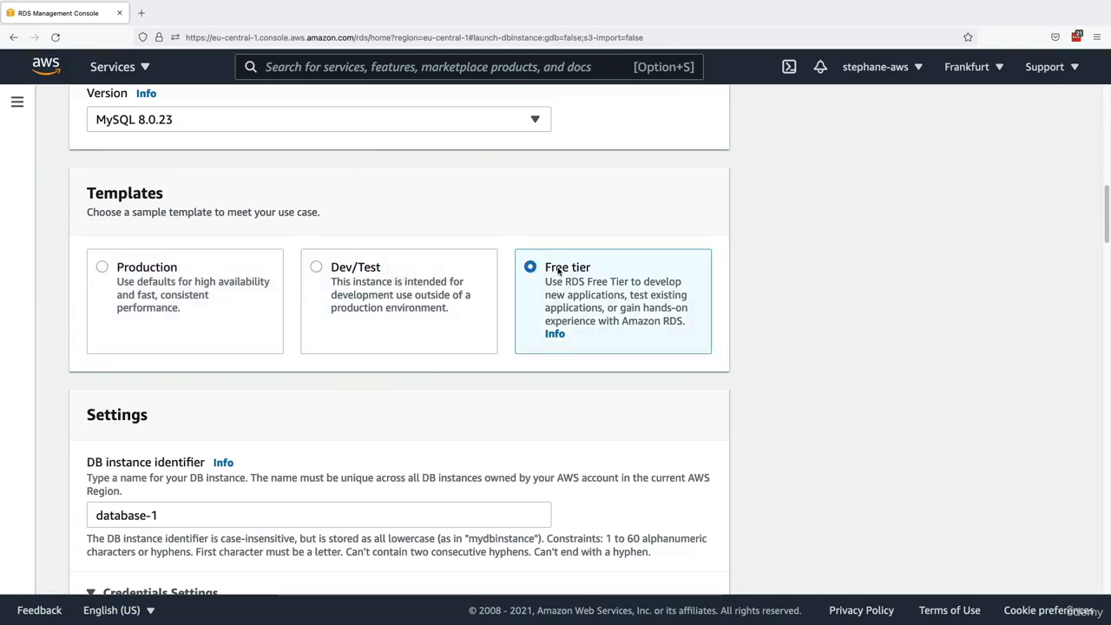
scroll(452, 365, "down", 2)
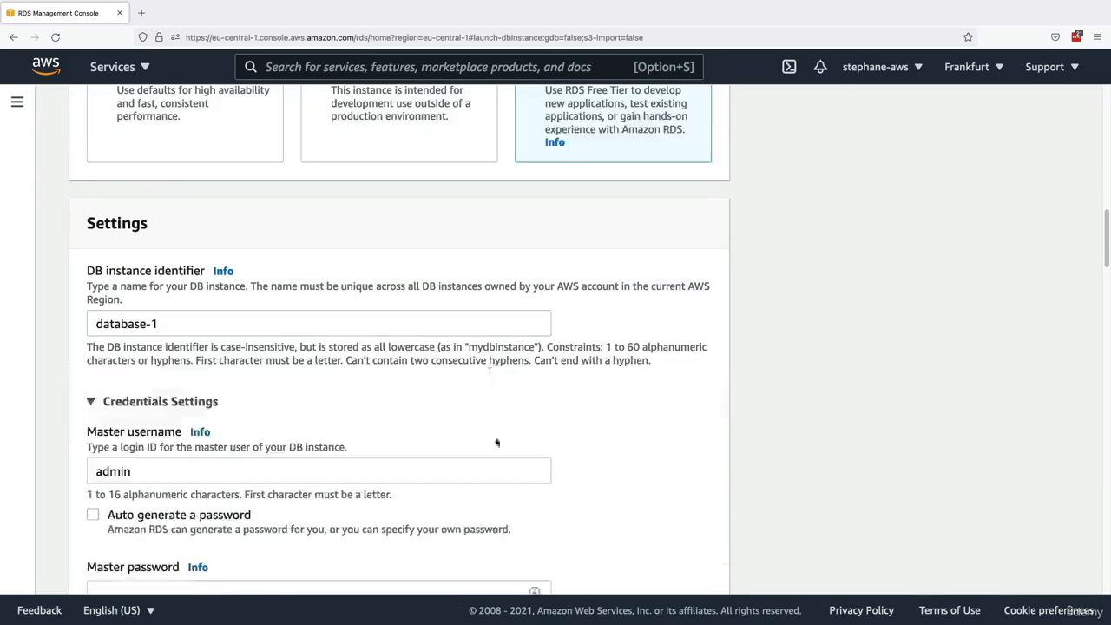
scroll(390, 456, "up", 2)
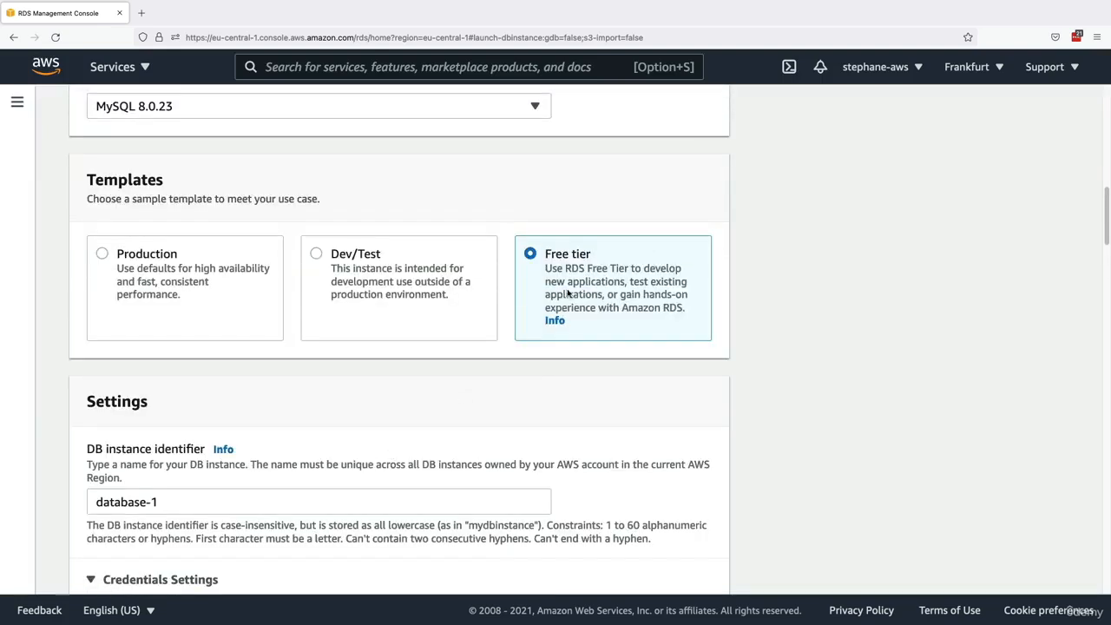
left_click_drag(548, 270, 676, 310)
left_click(600, 318)
- Enter and confirm the master password for the admin user in the database credentials settings
scroll(520, 312, "down", 3)
scroll(346, 342, "down", 1)
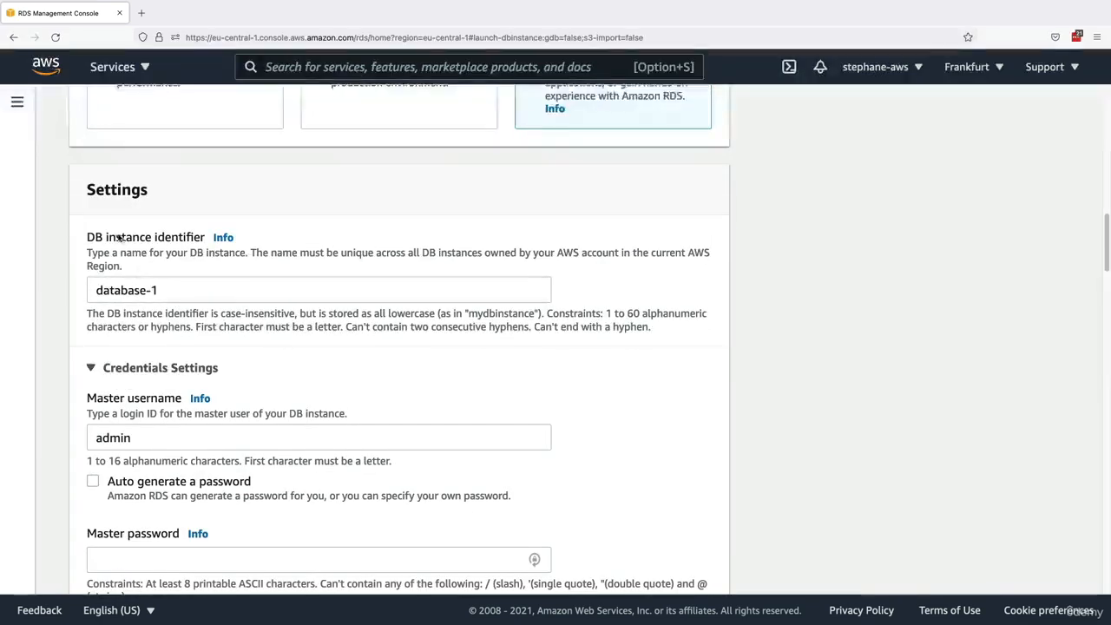
left_click_drag(116, 238, 188, 238)
left_click_drag(165, 290, 78, 289)
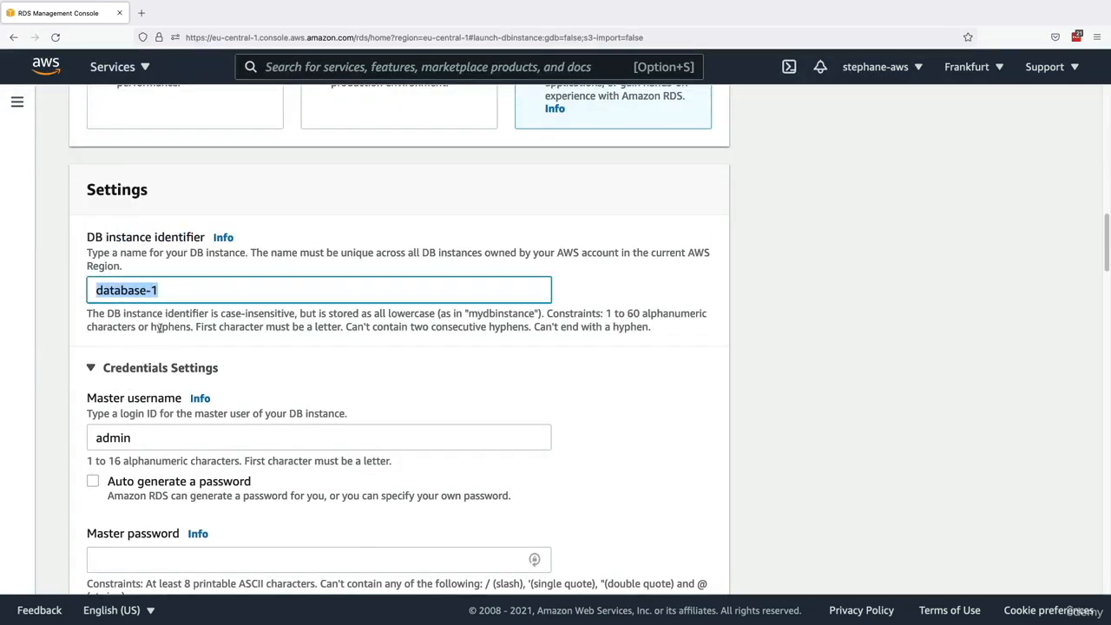
scroll(141, 251, "down", 4)
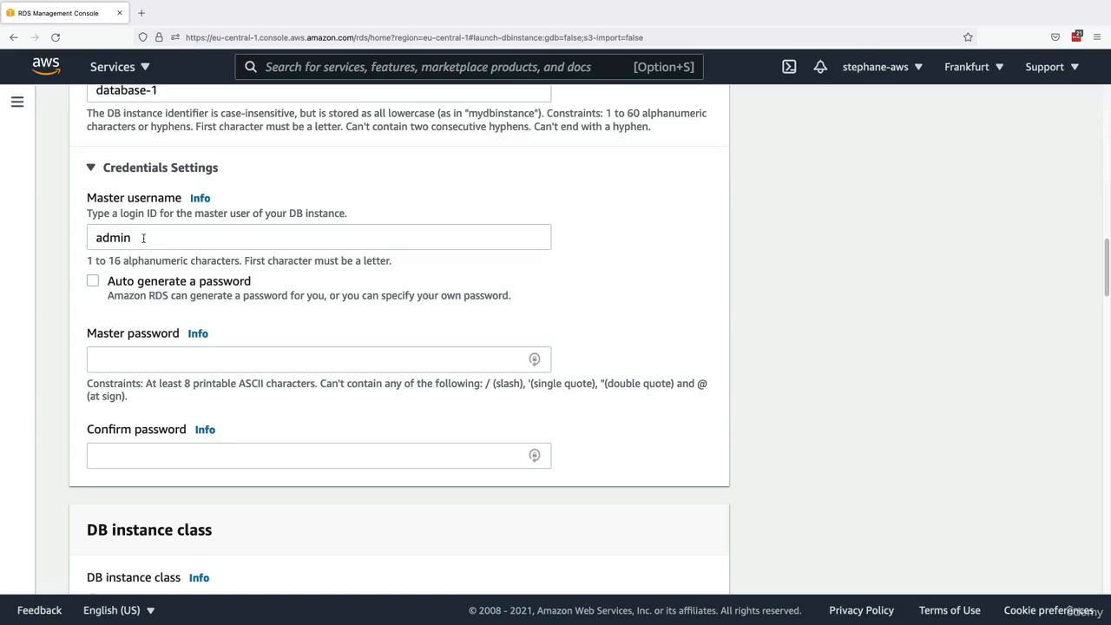
left_click(142, 235)
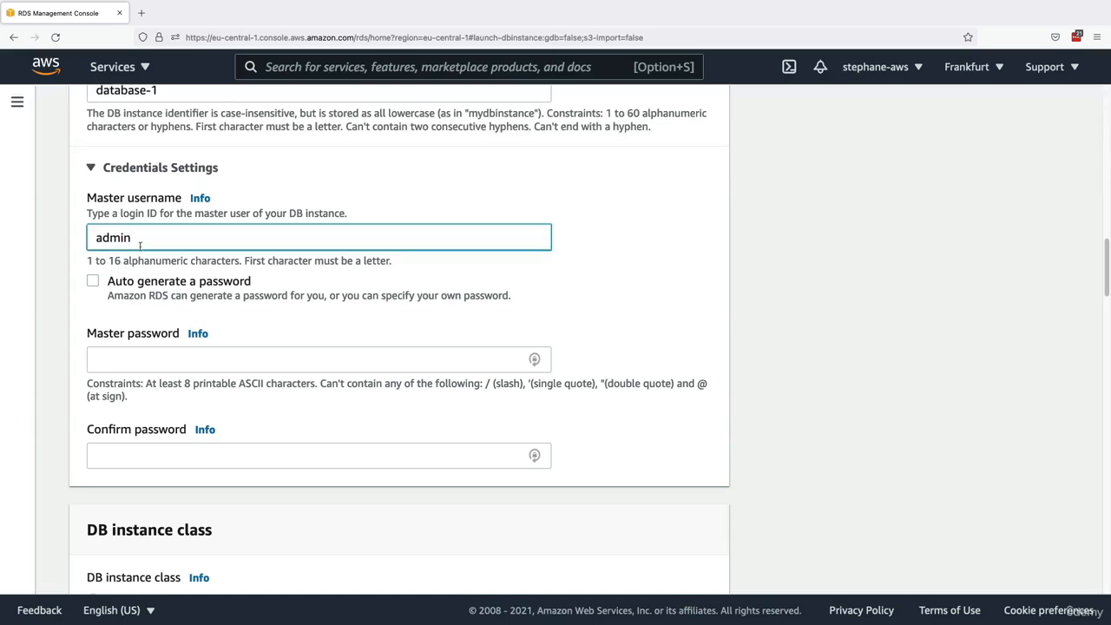
left_click(131, 352)
type("password")
key("Tab")
type("p")
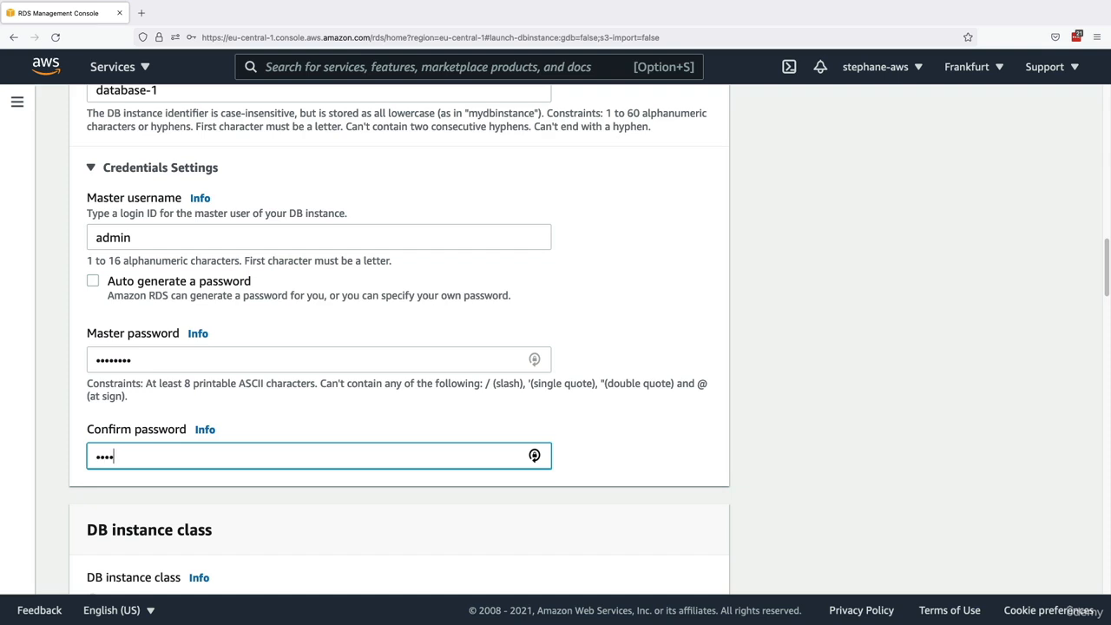
left_click(52, 338)
- Choose the db.t2.micro burstable class as the DB instance class
scroll(52, 336, "down", 5)
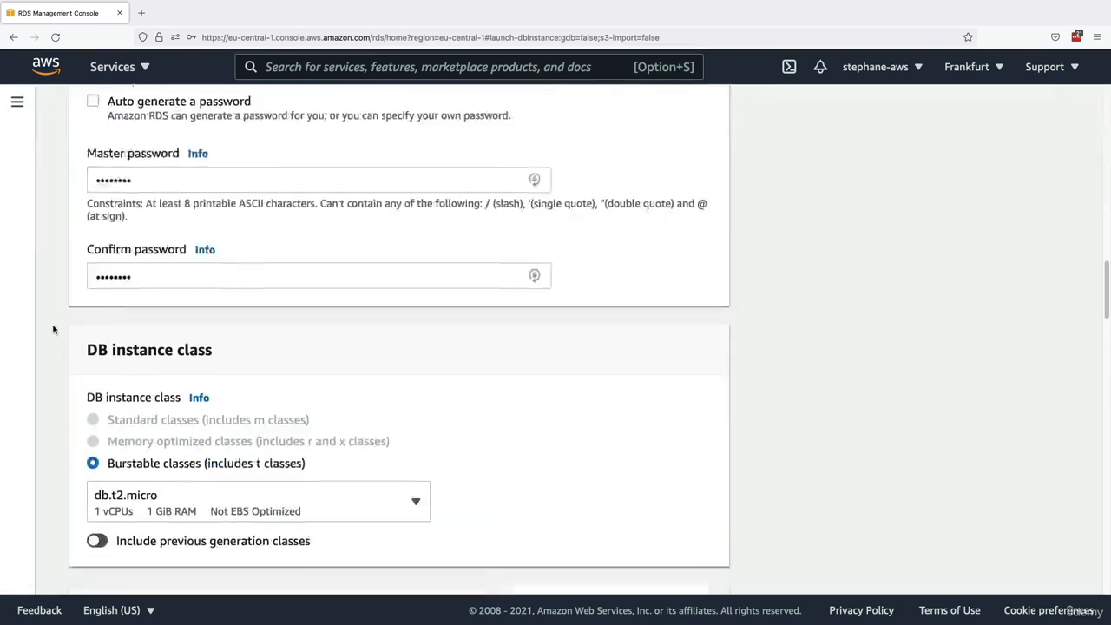
scroll(52, 330, "down", 2)
left_click_drag(98, 292, 184, 291)
scroll(178, 304, "down", 1)
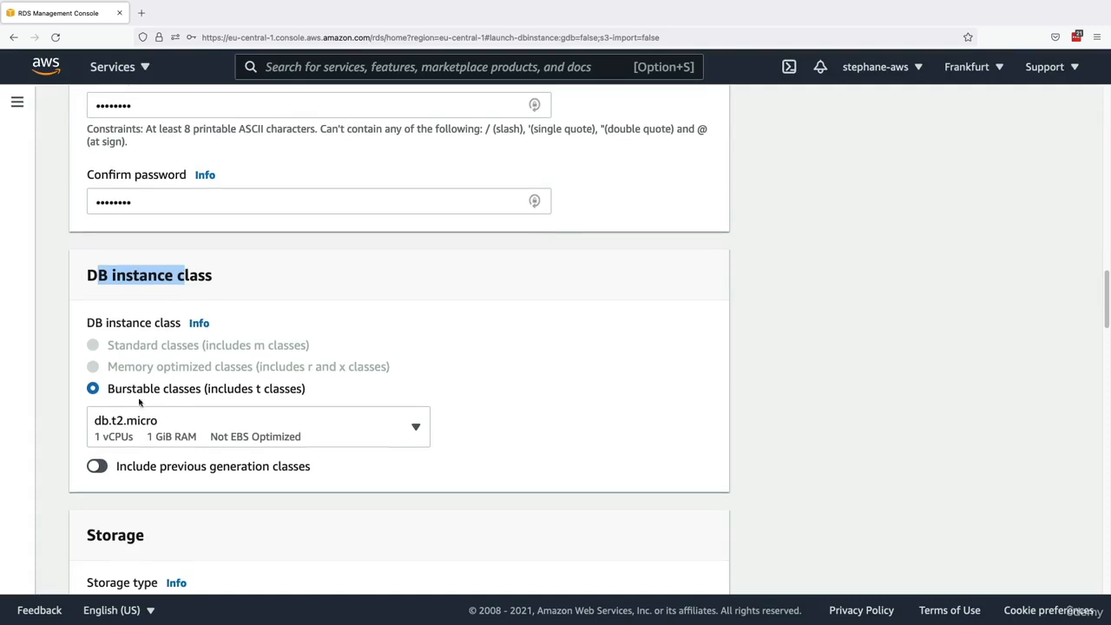
left_click_drag(111, 389, 231, 390)
left_click(139, 420)
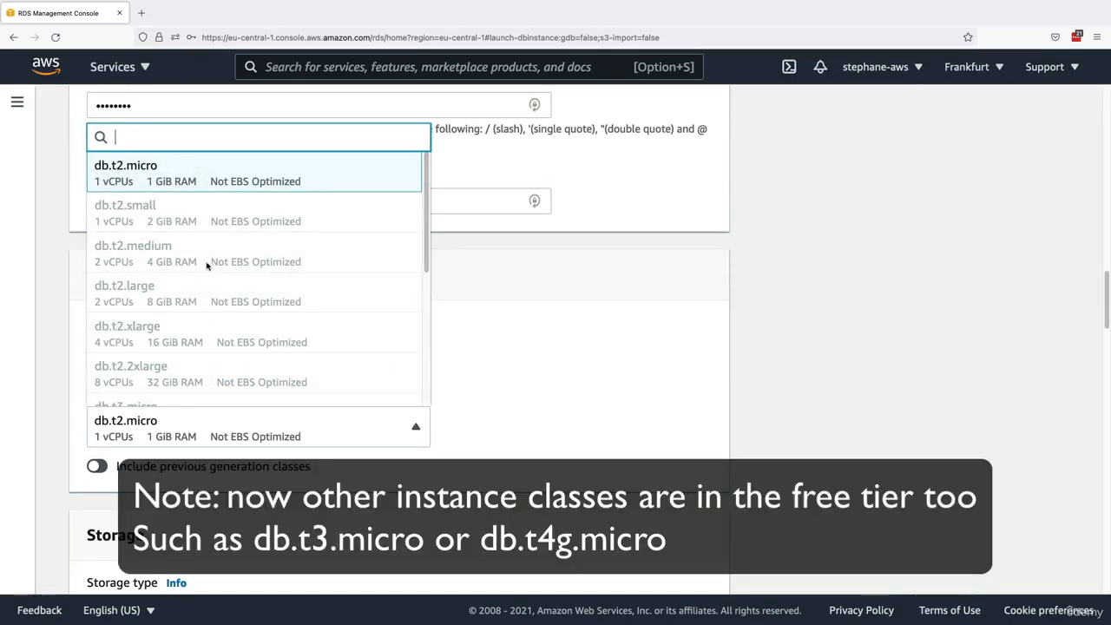
left_click(167, 185)
- Switch to the Production template to browse its standard DB instance classes, and return to the Free tier template
scroll(518, 359, "up", 15)
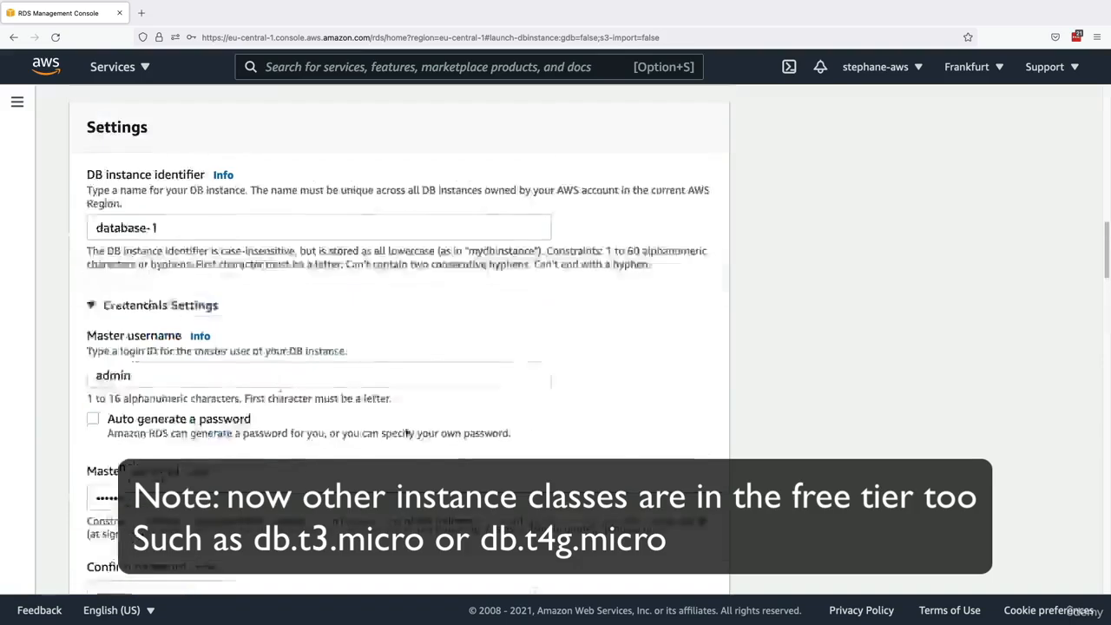
scroll(565, 434, "down", 3)
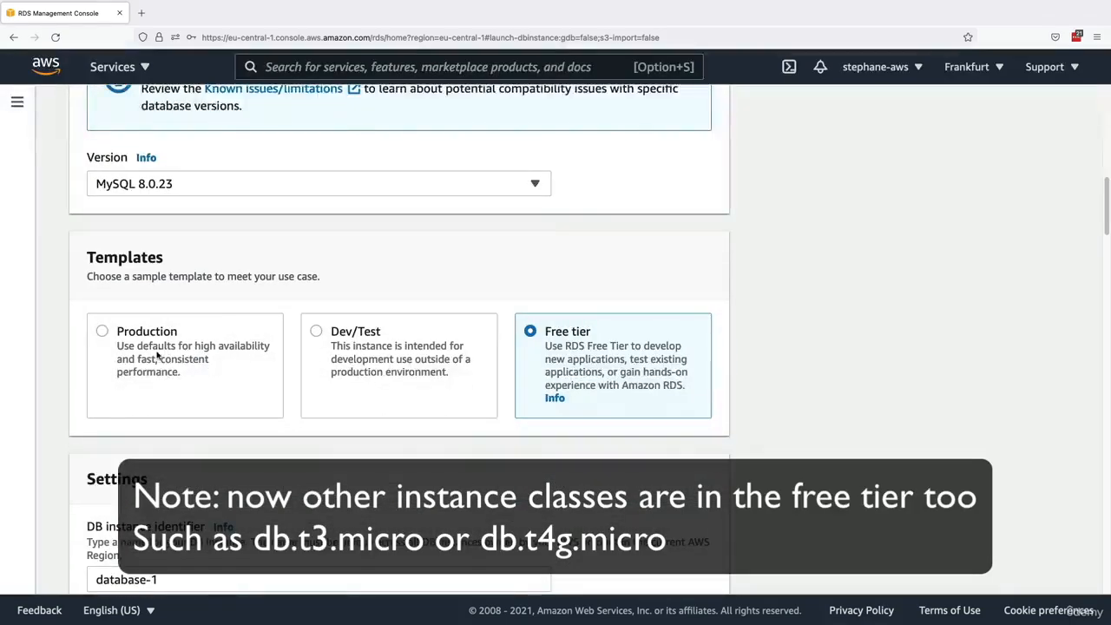
left_click(186, 378)
scroll(189, 381, "down", 10)
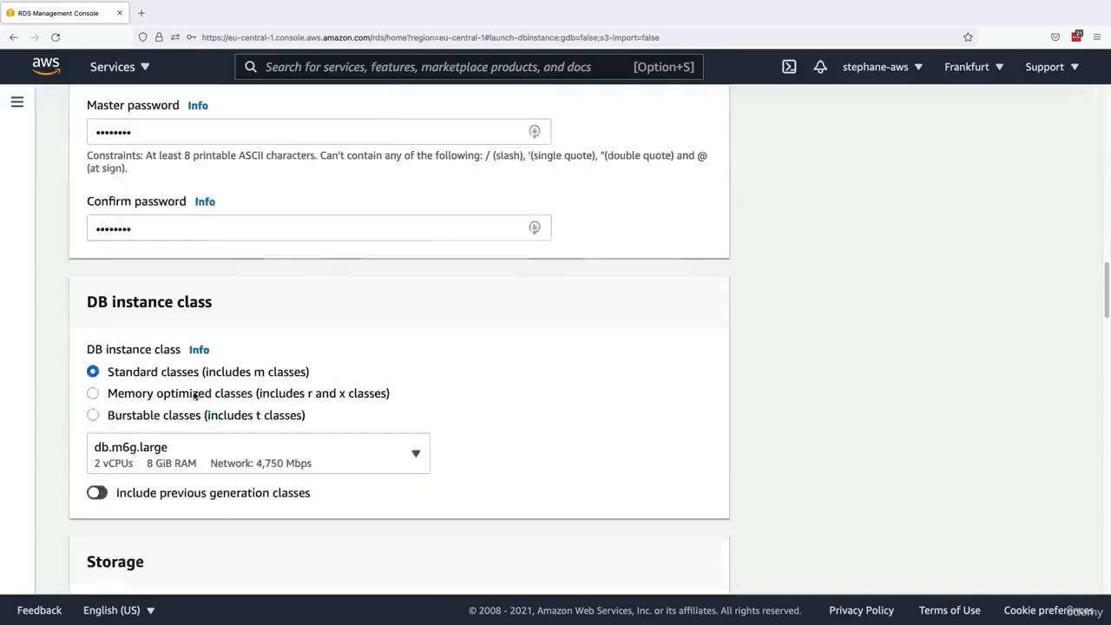
left_click(191, 459)
scroll(179, 322, "down", 5)
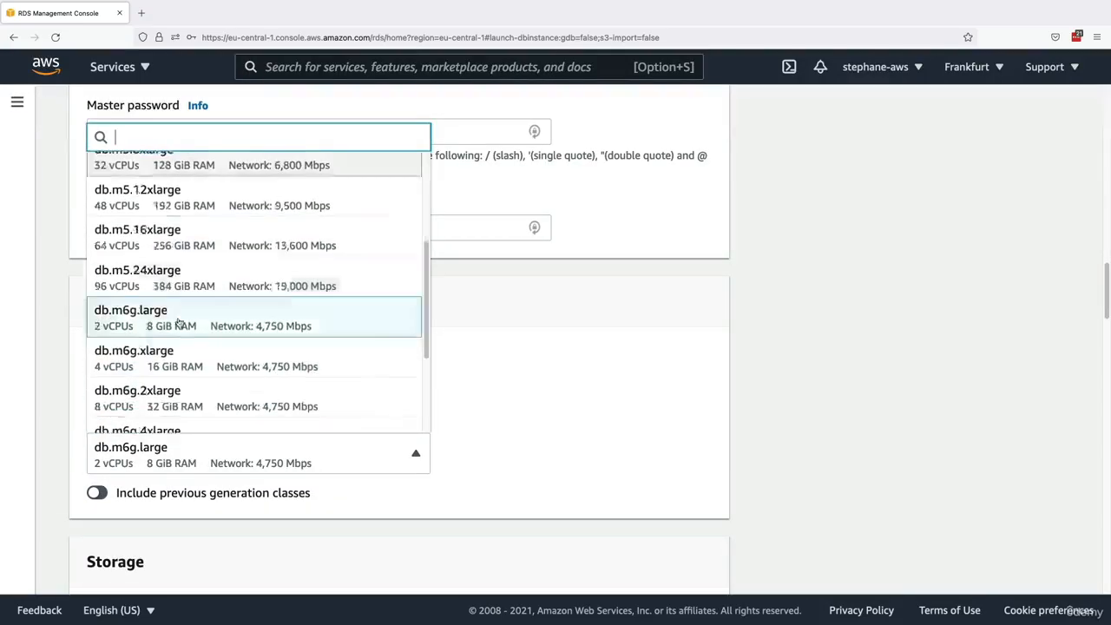
scroll(512, 349, "up", 10)
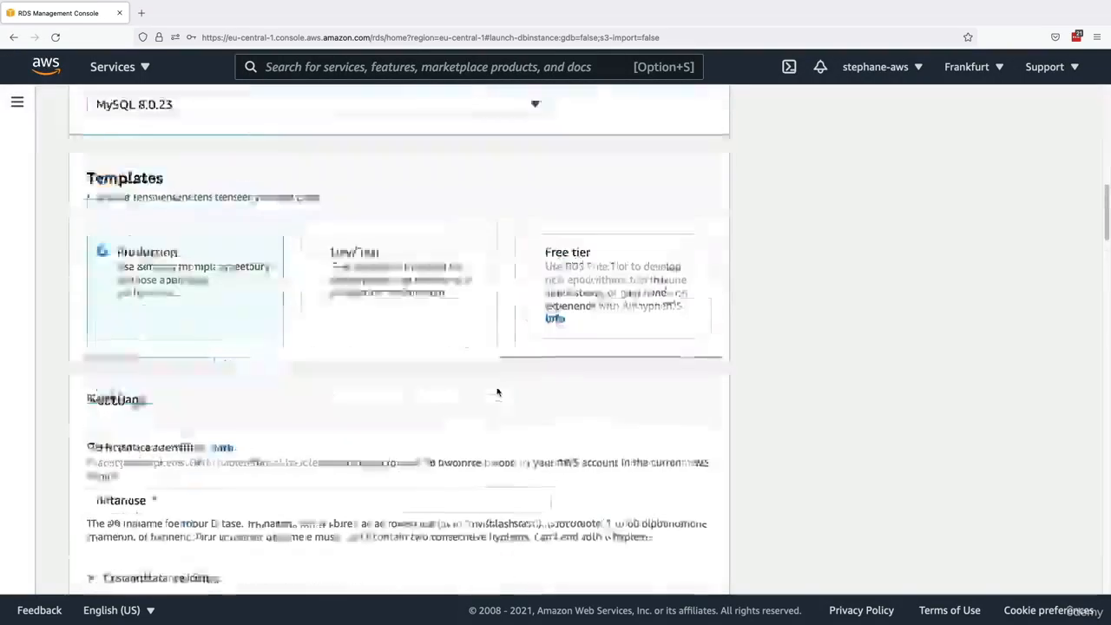
left_click(531, 353)
scroll(390, 353, "down", 10)
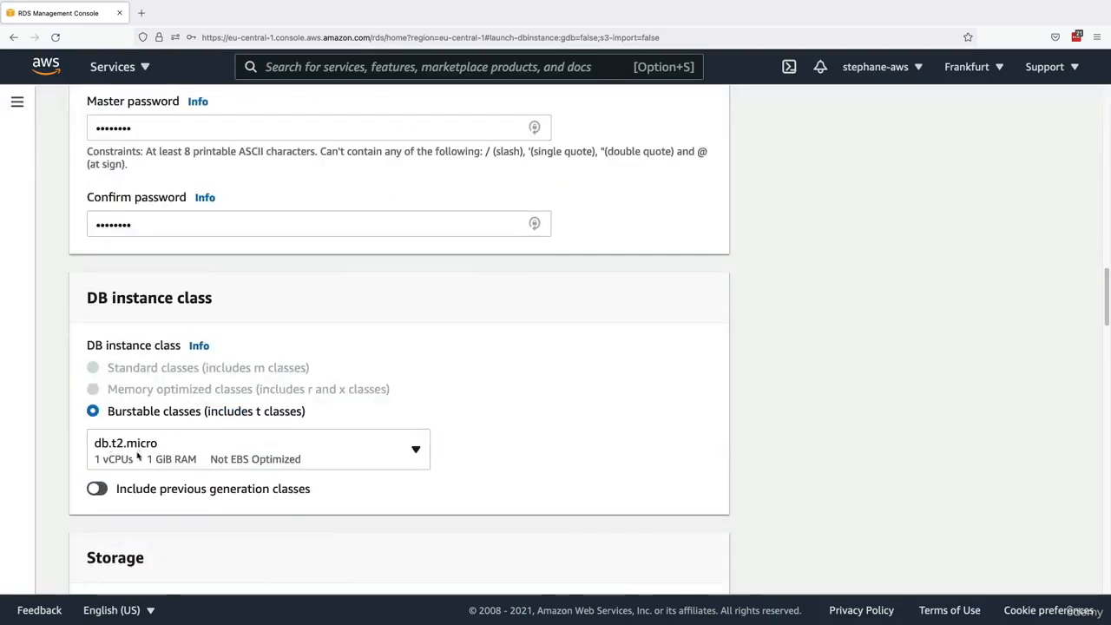
- Review the storage type, allocated storage, storage autoscaling threshold and Multi-AZ deployment options for the database
scroll(142, 452, "down", 4)
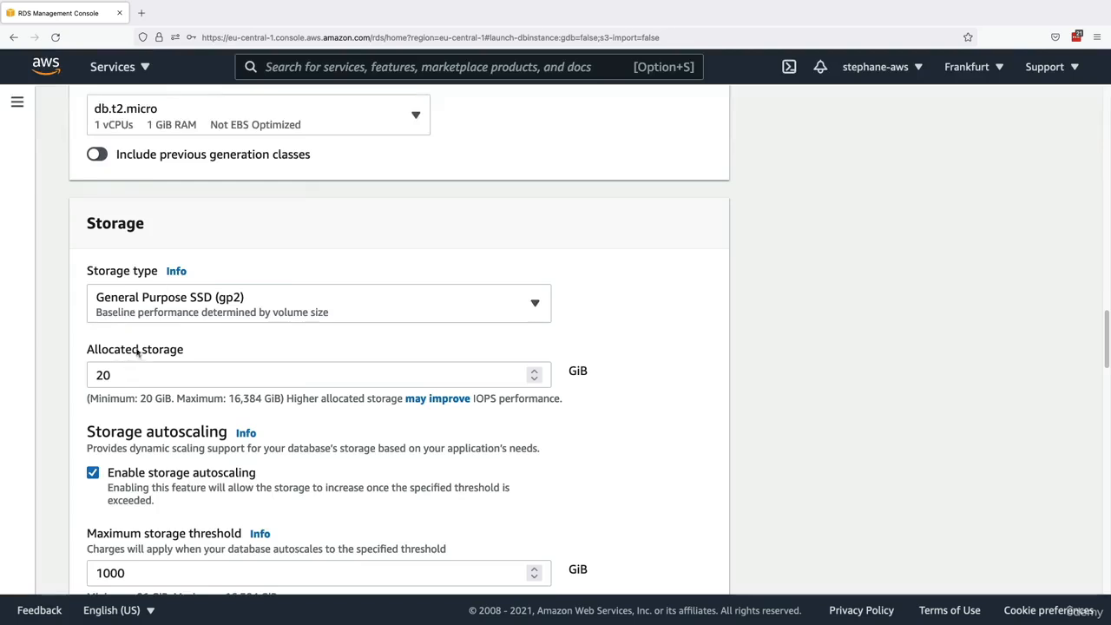
scroll(157, 362, "down", 1)
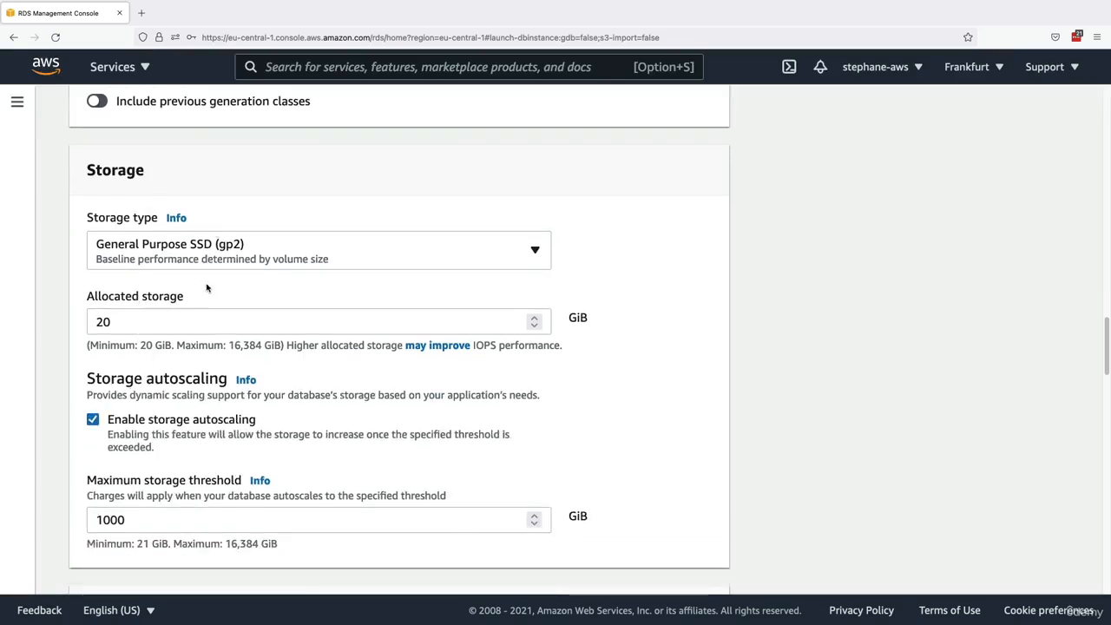
scroll(206, 287, "down", 4)
left_click_drag(77, 182, 224, 186)
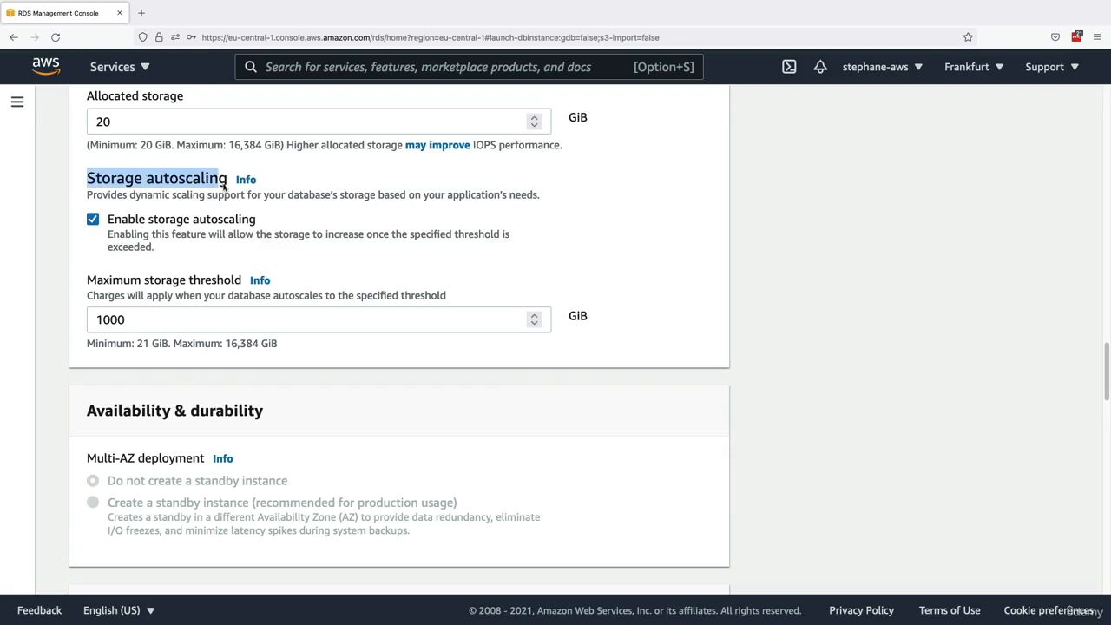
left_click(186, 205)
scroll(94, 273, "up", 3)
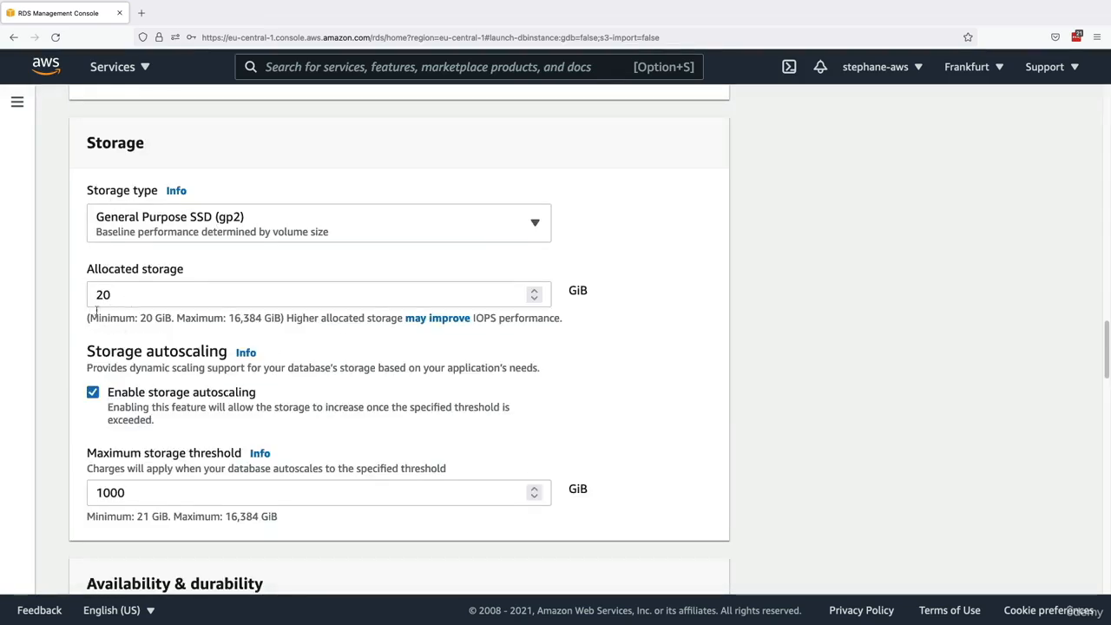
scroll(135, 340, "down", 1)
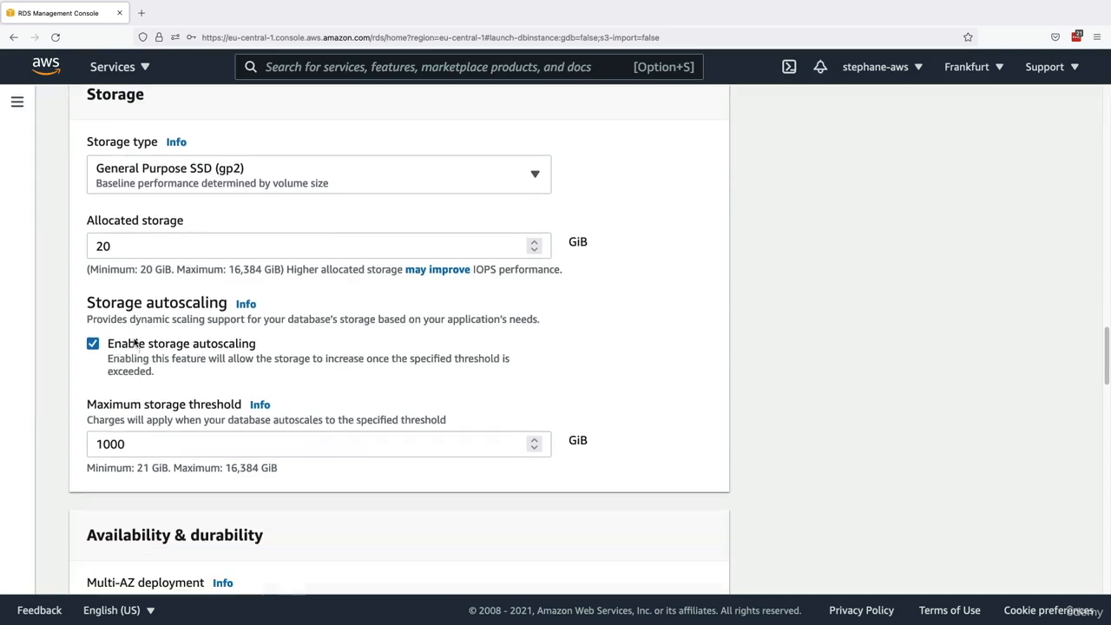
left_click_drag(145, 428, 72, 430)
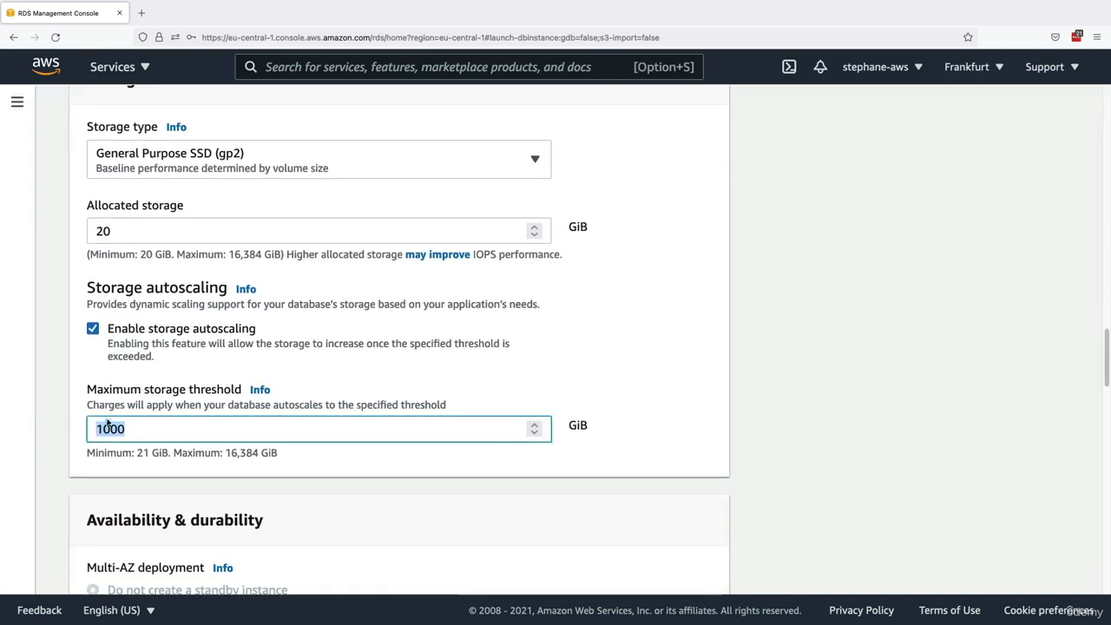
left_click(141, 405)
scroll(130, 382, "down", 3)
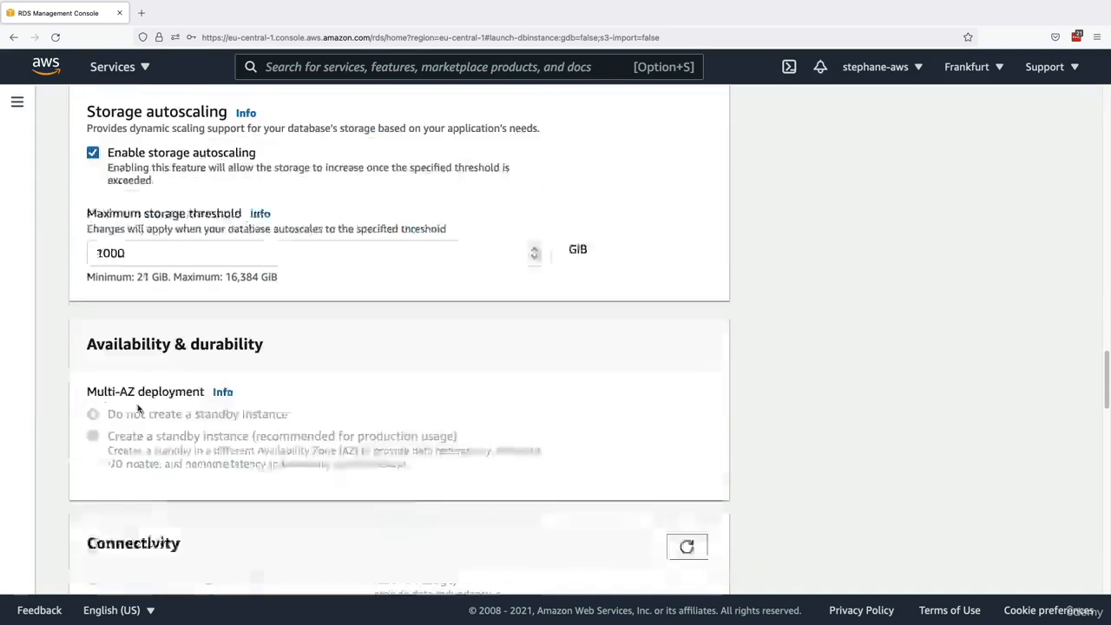
left_click_drag(263, 329, 214, 330)
left_click(84, 421)
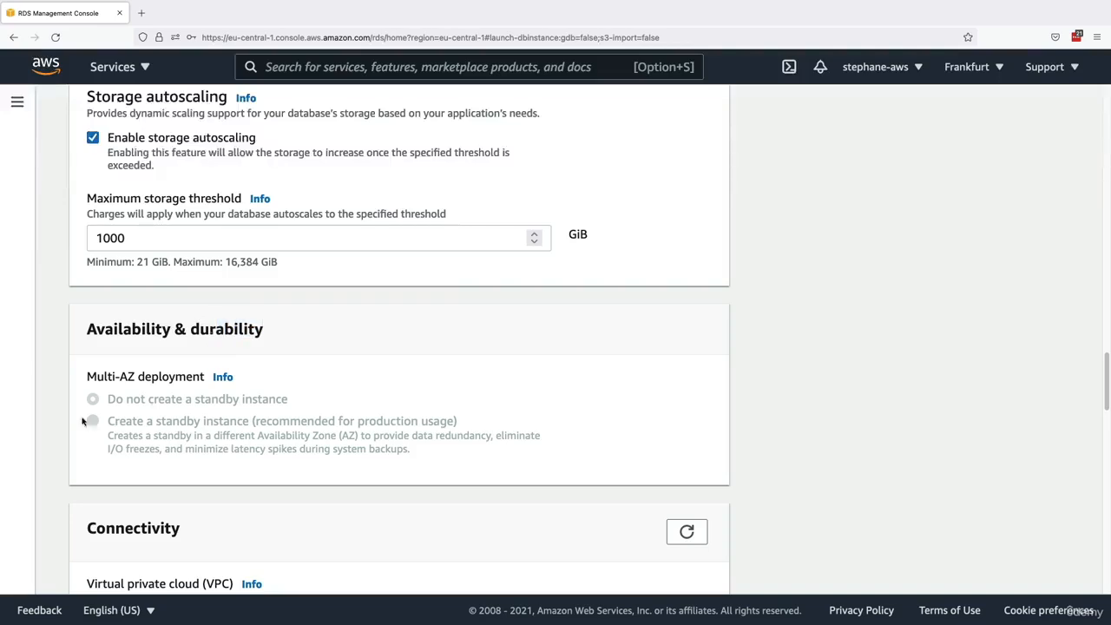
- Set public access to Yes in the database's Connectivity settings
scroll(192, 417, "down", 5)
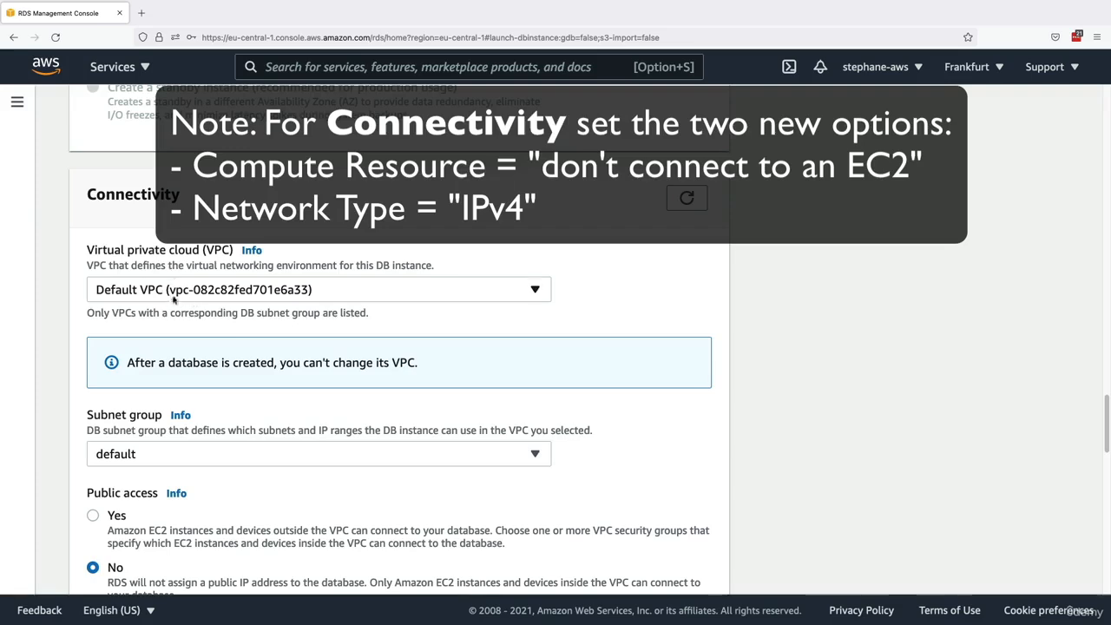
left_click_drag(104, 258, 220, 252)
scroll(146, 395, "down", 1)
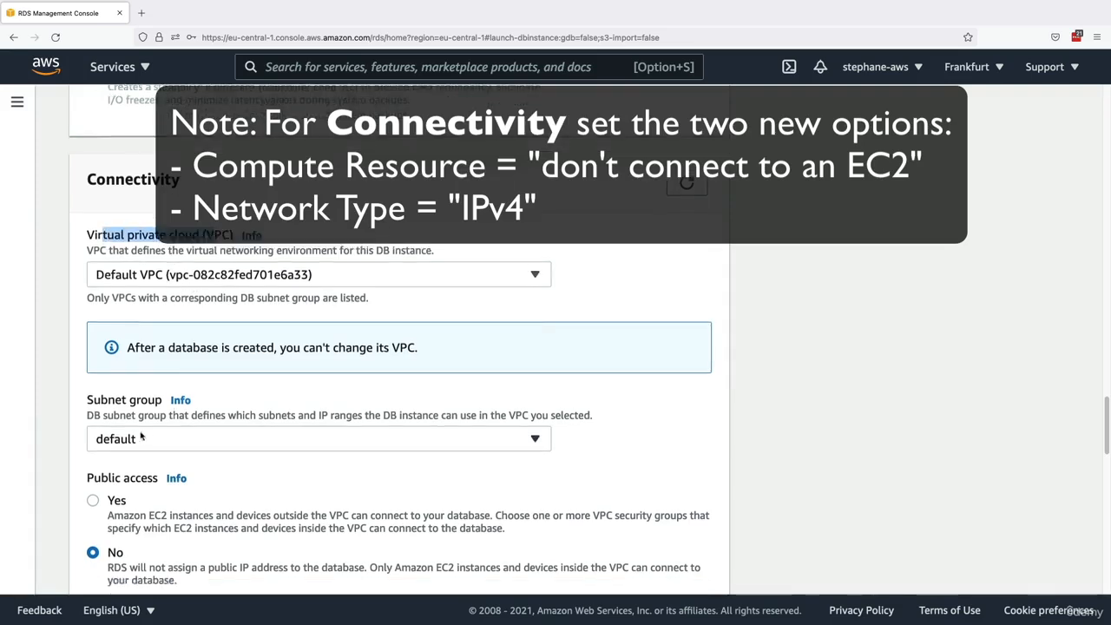
scroll(146, 396, "down", 2)
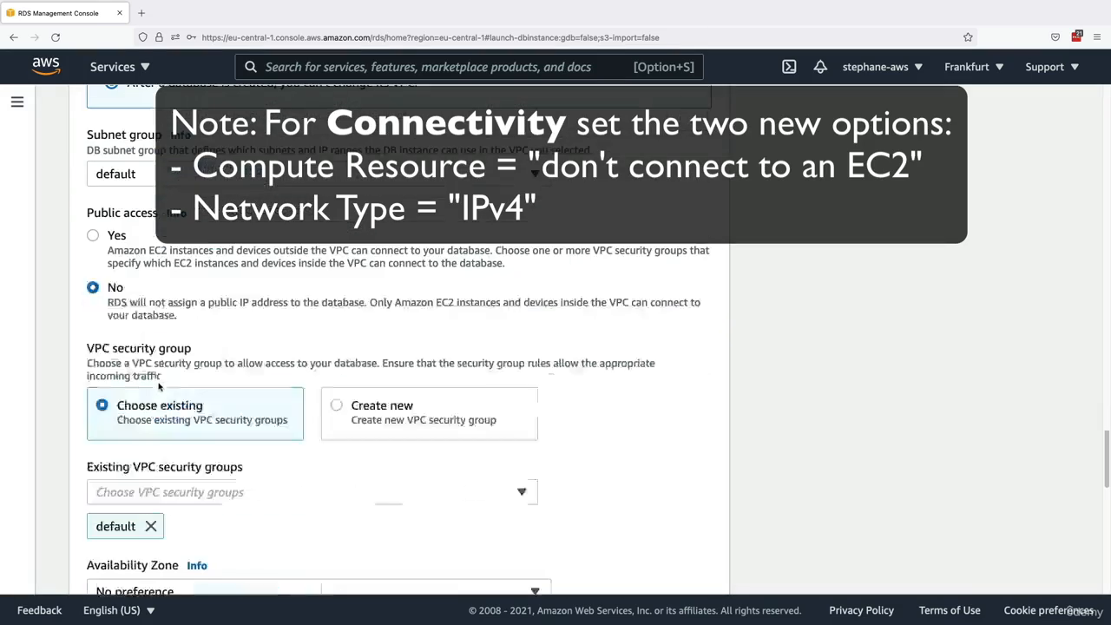
left_click(117, 245)
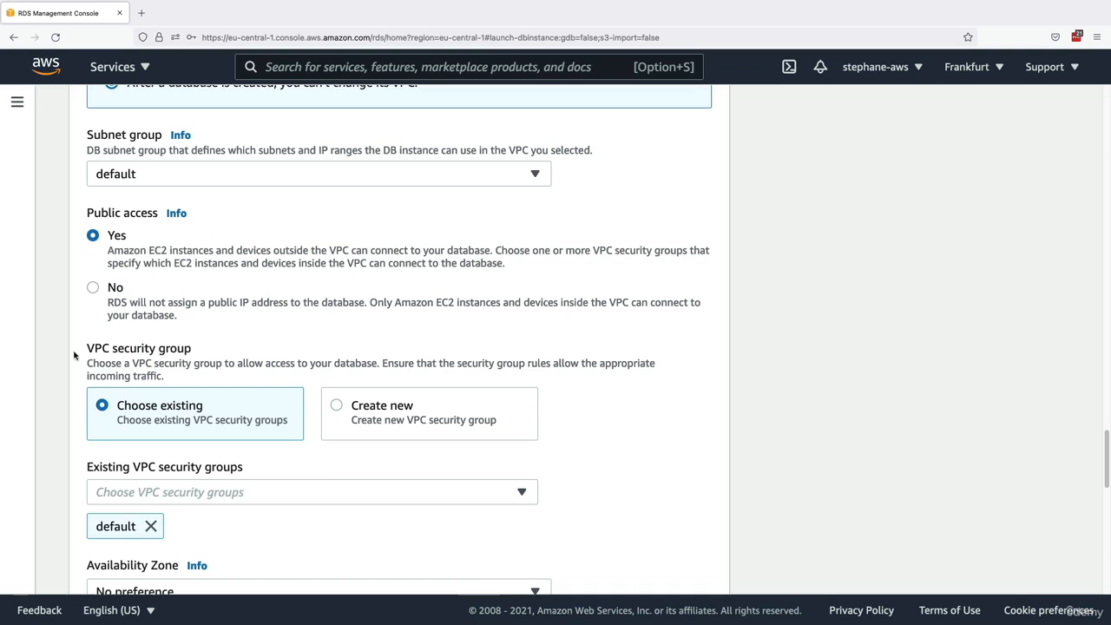
triple_click(127, 251)
left_click(177, 251)
- Choose to create a new VPC security group and name it demo-database-rds
scroll(183, 260, "down", 2)
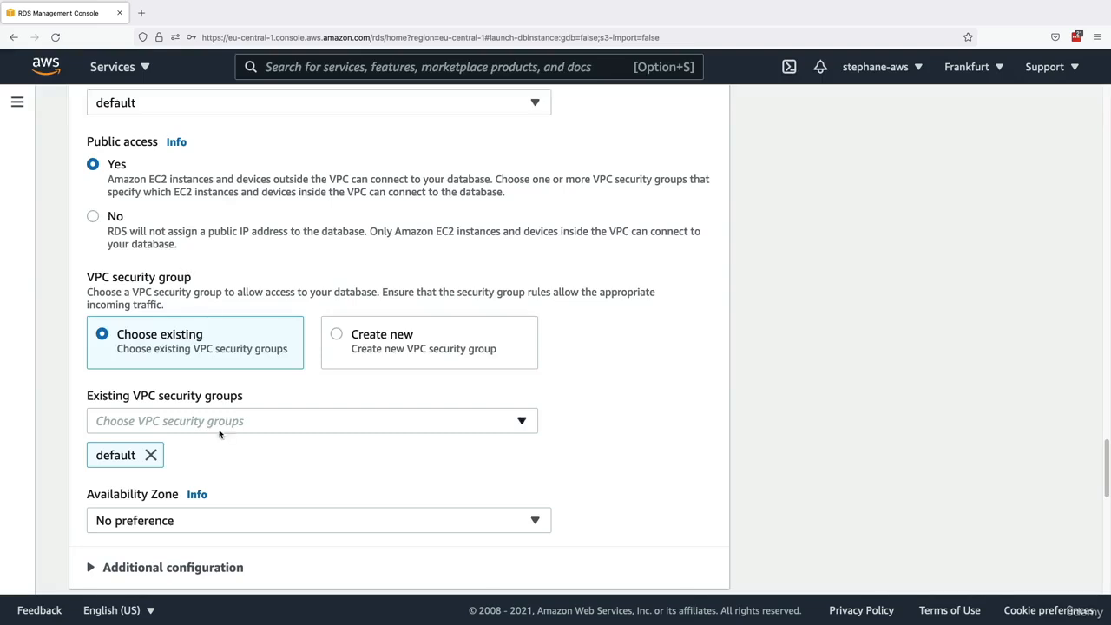
scroll(197, 313, "down", 1)
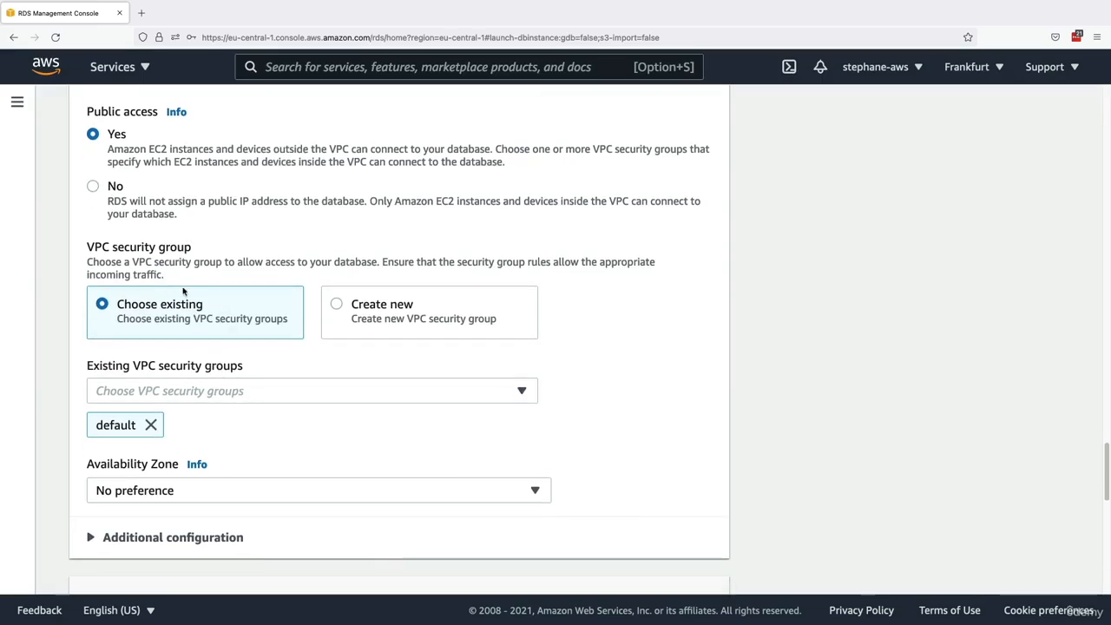
left_click(337, 306)
left_click(230, 391)
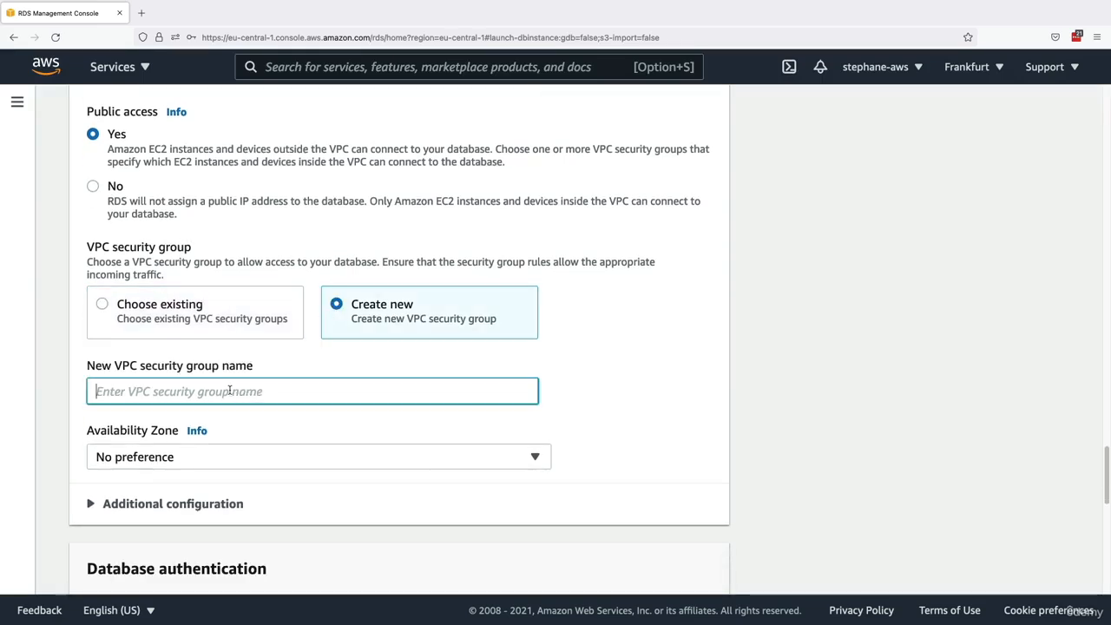
type("demo-")
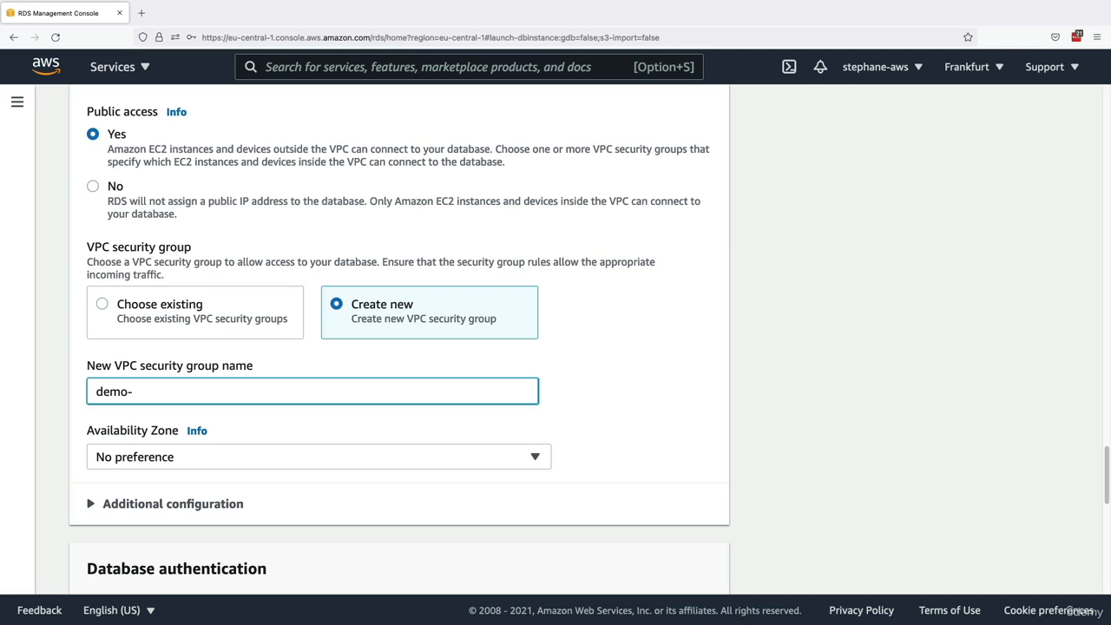
type("database-rds")
- Inspect the available Availability Zone choices and the database port in the additional connectivity configuration
scroll(241, 410, "down", 3)
left_click(230, 266)
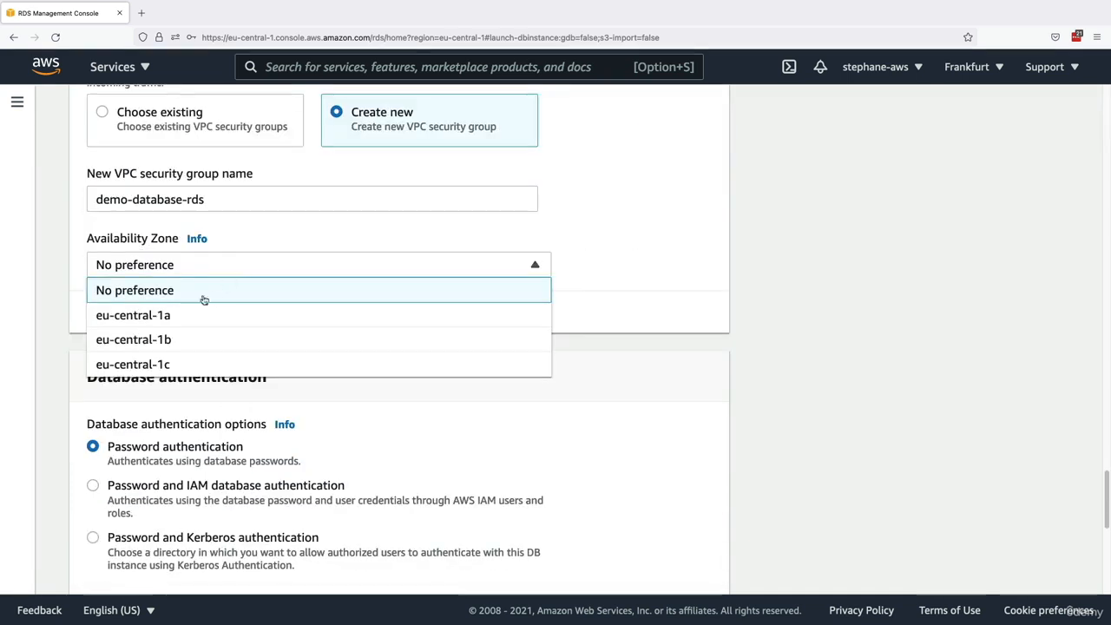
left_click(171, 271)
left_click(170, 313)
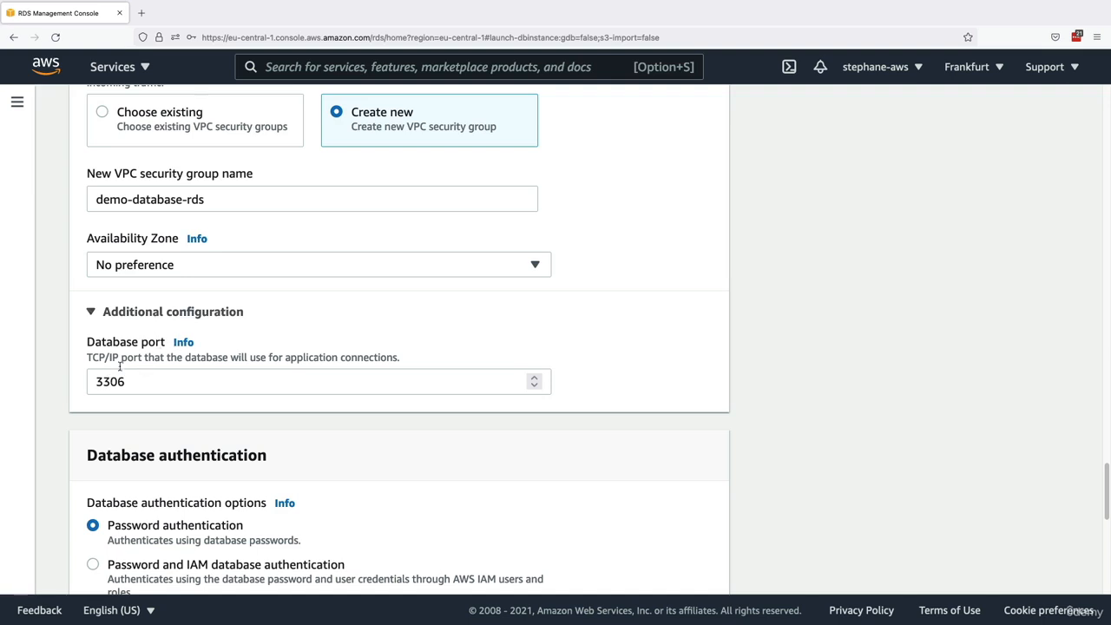
left_click(149, 316)
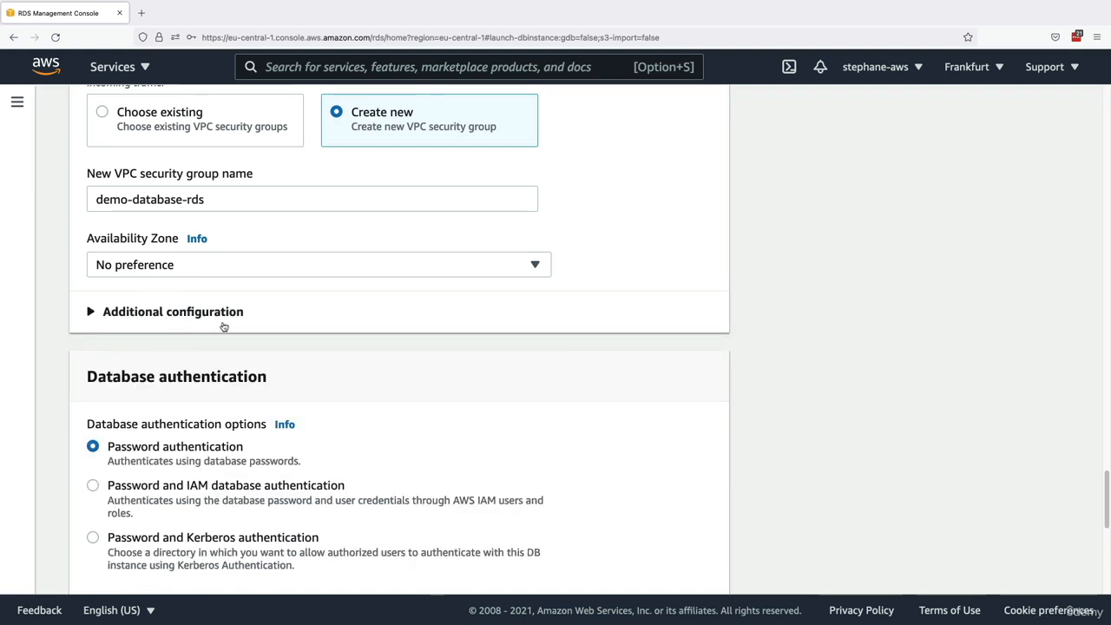
- Review the database authentication options, including the description of password authentication
scroll(223, 326, "down", 2)
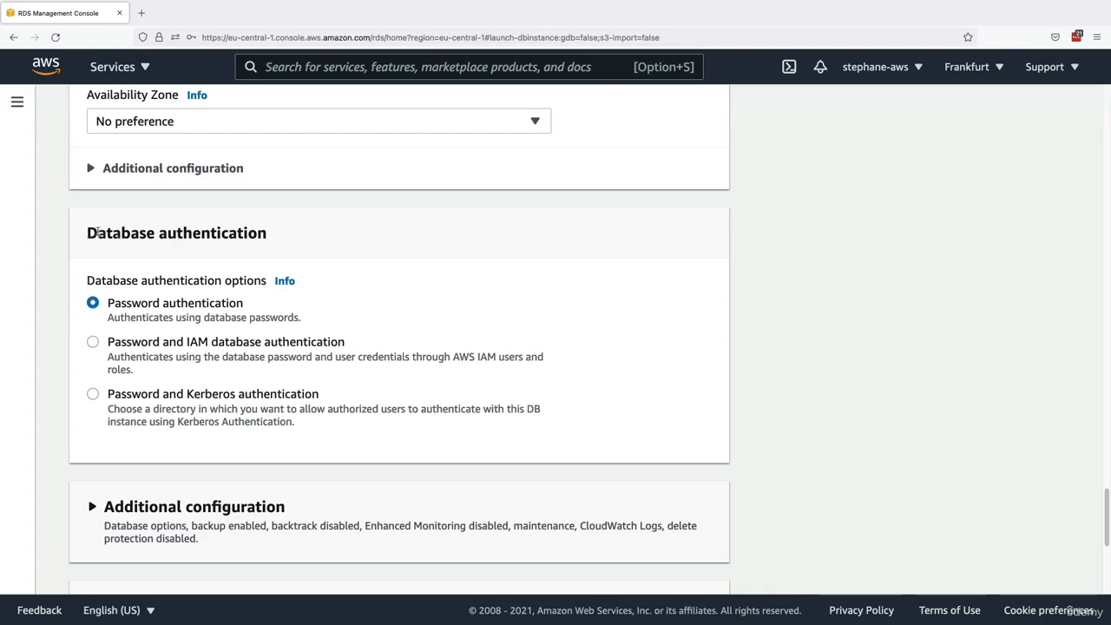
left_click_drag(88, 233, 252, 230)
left_click(253, 230)
scroll(154, 165, "down", 2)
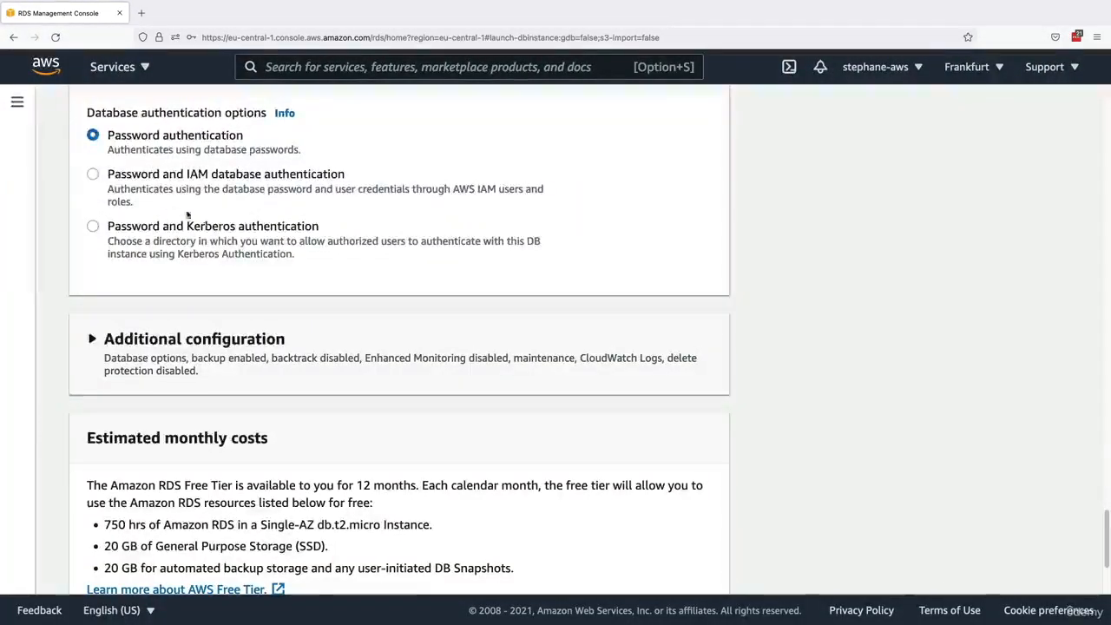
left_click_drag(125, 150, 233, 151)
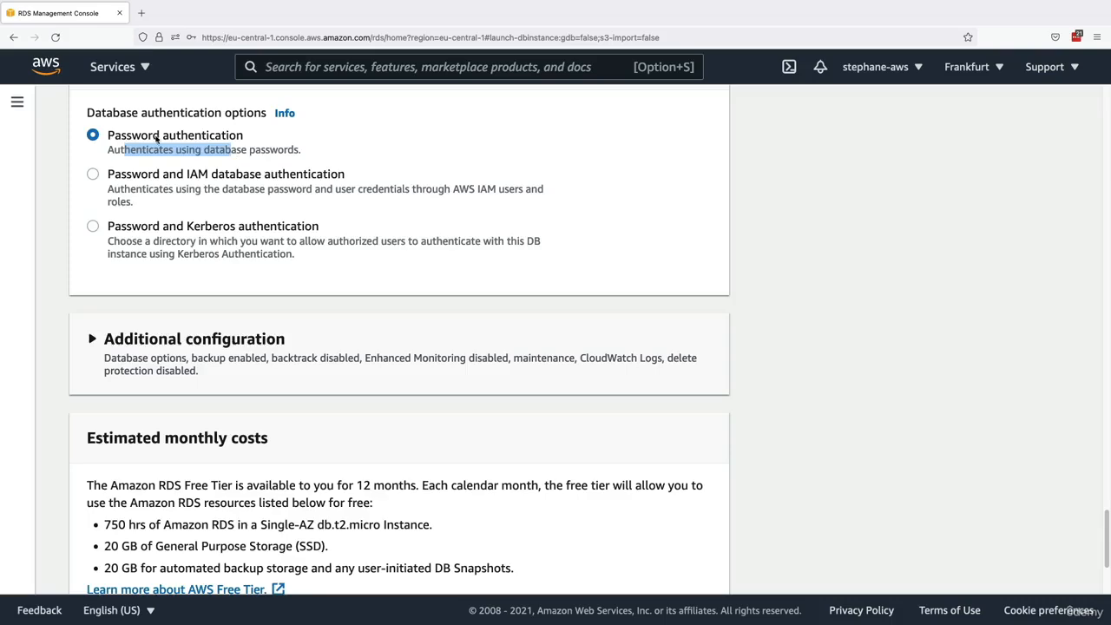
scroll(176, 266, "down", 1)
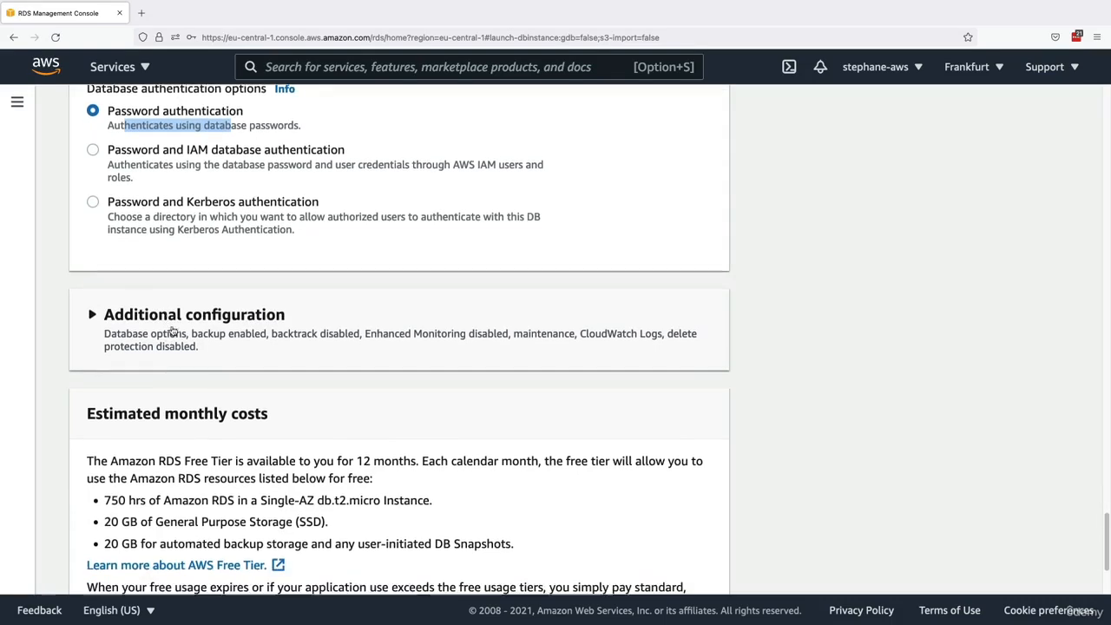
left_click(142, 272)
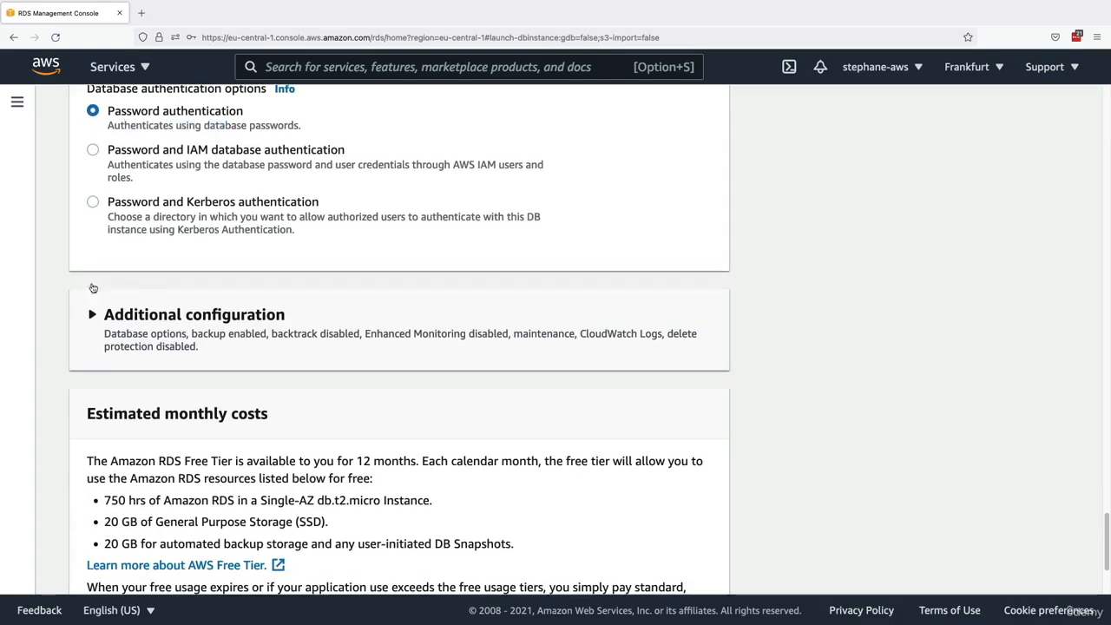
- Read the estimated monthly costs section, covering the Free Tier duration, instance hours, storage and backup allowances
scroll(179, 325, "down", 5)
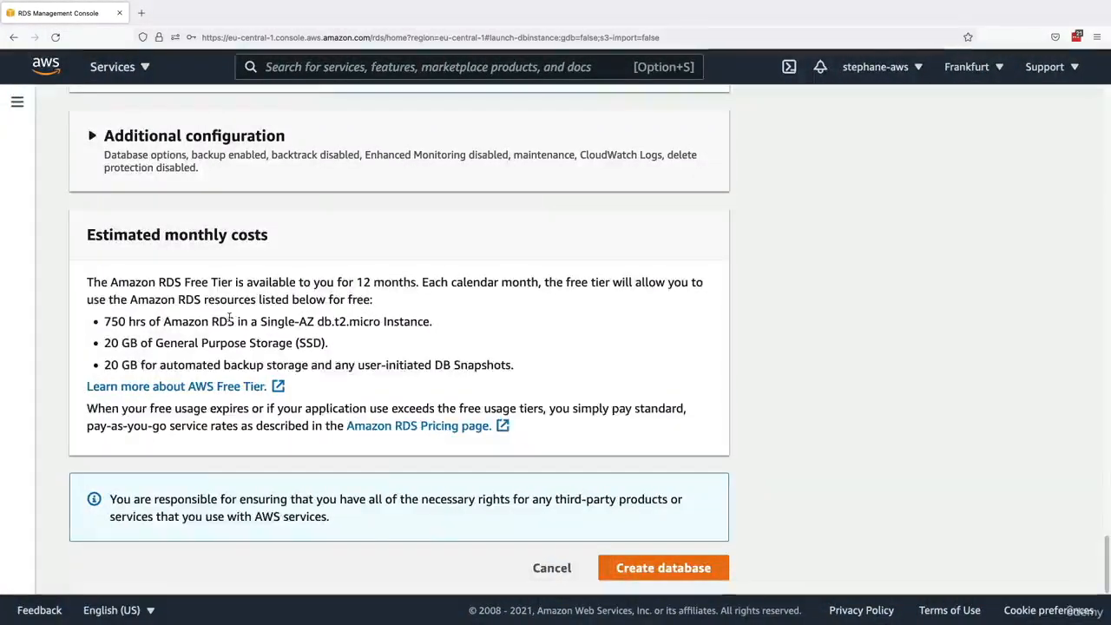
left_click_drag(157, 283, 416, 279)
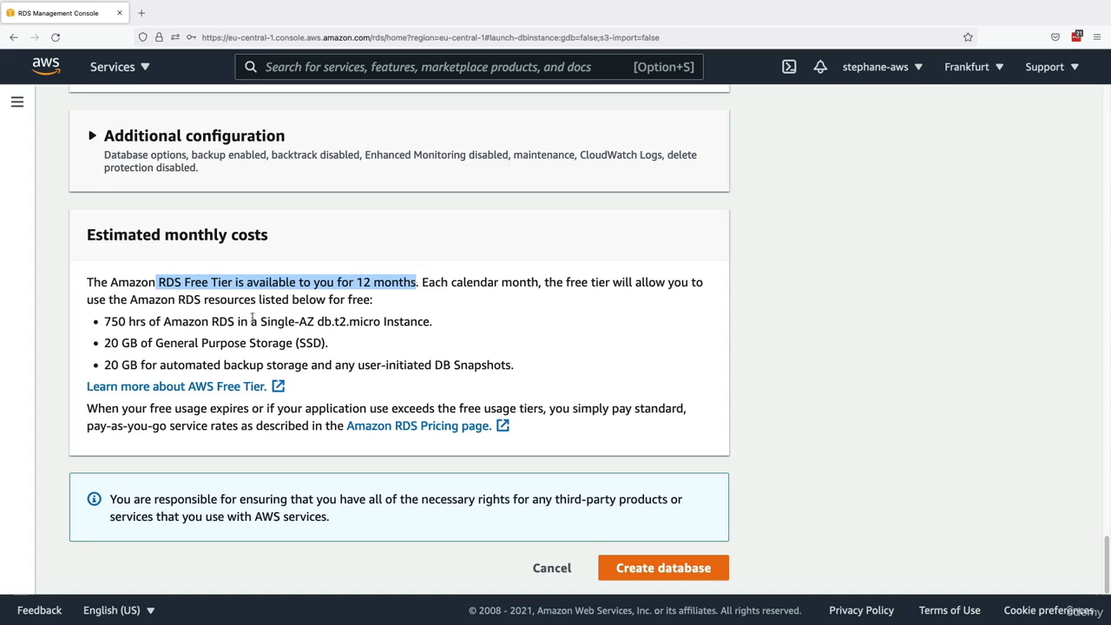
triple_click(150, 321)
double_click(133, 322)
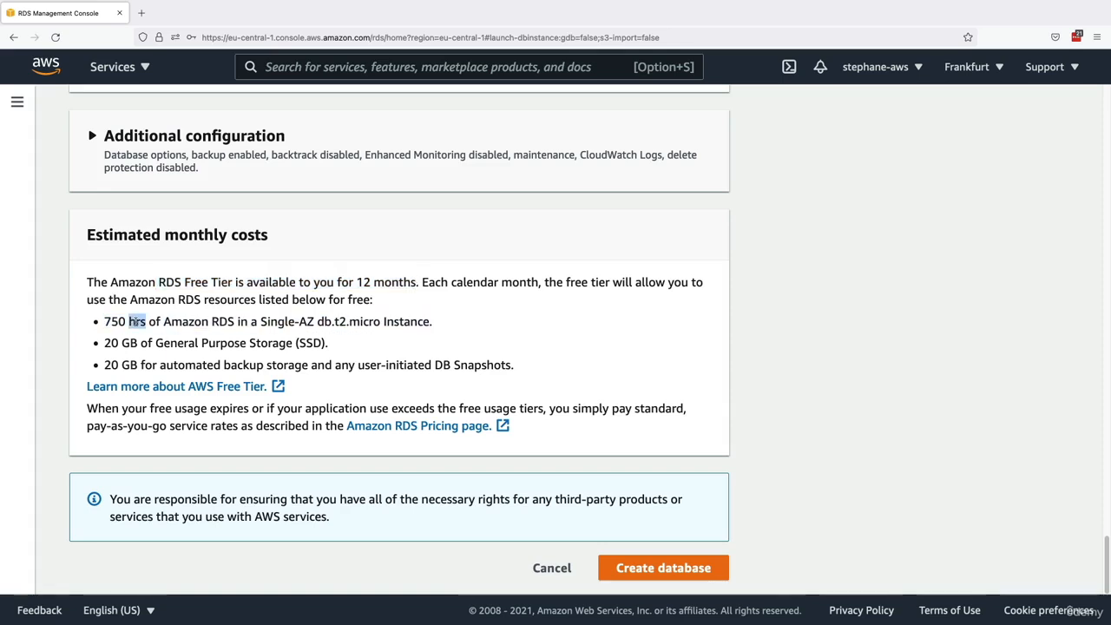
triple_click(139, 322)
left_click(316, 321)
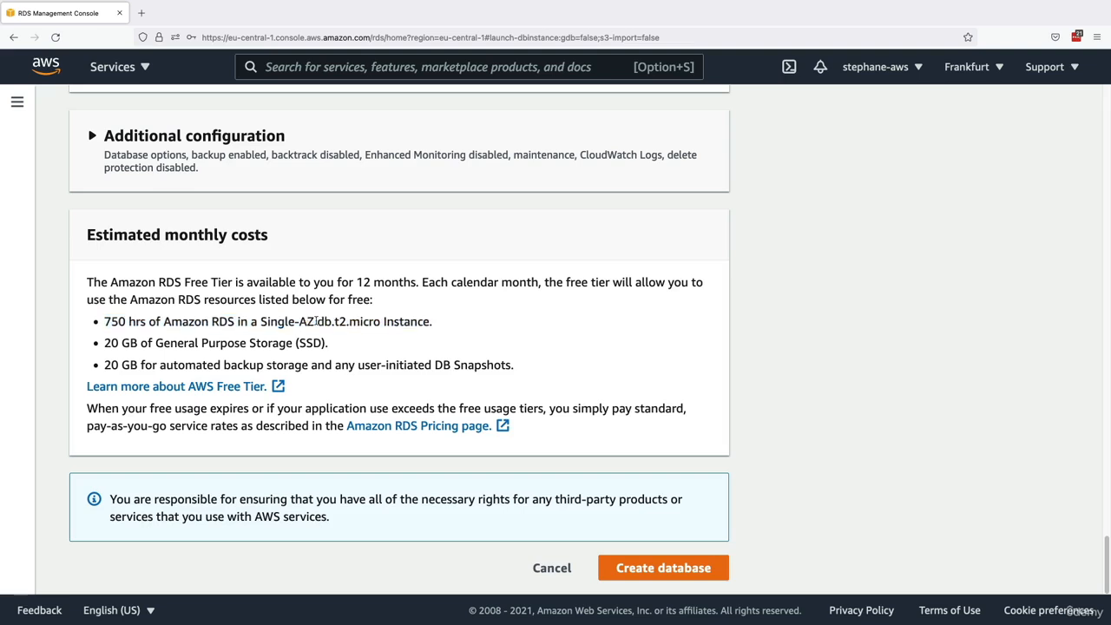
left_click_drag(316, 321, 431, 323)
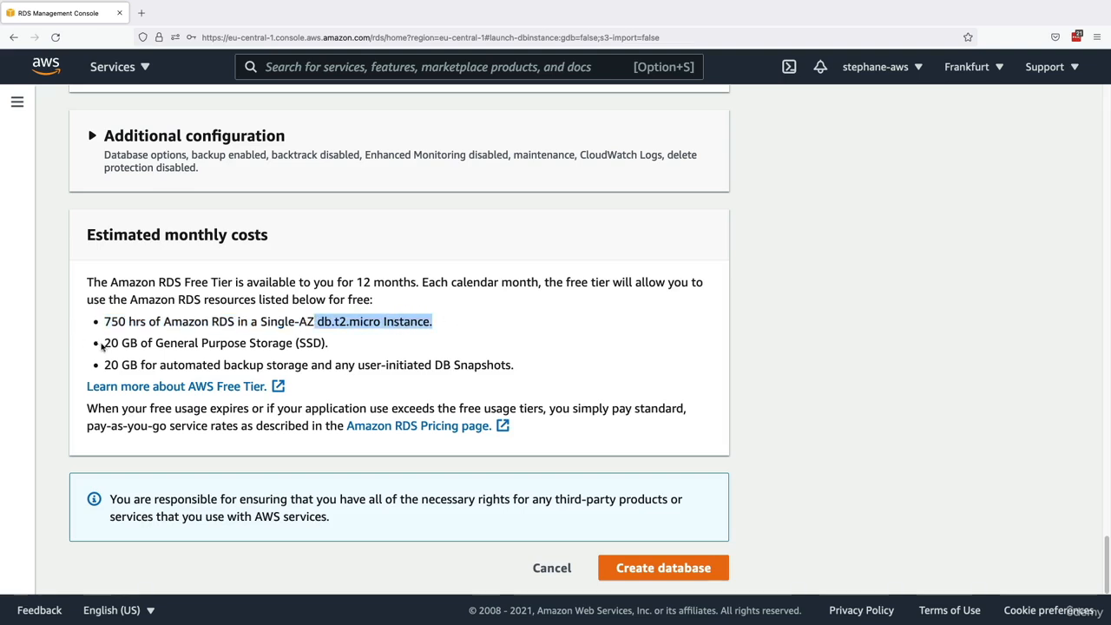
left_click_drag(102, 343, 138, 343)
triple_click(231, 341)
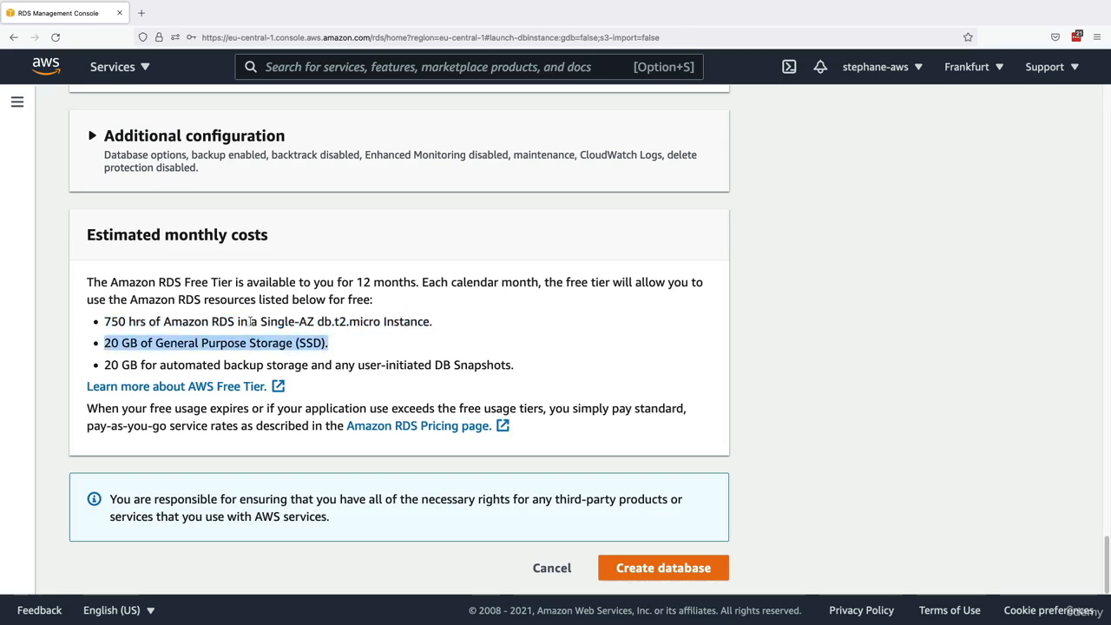
left_click(279, 342)
left_click_drag(130, 364, 271, 365)
left_click(285, 366)
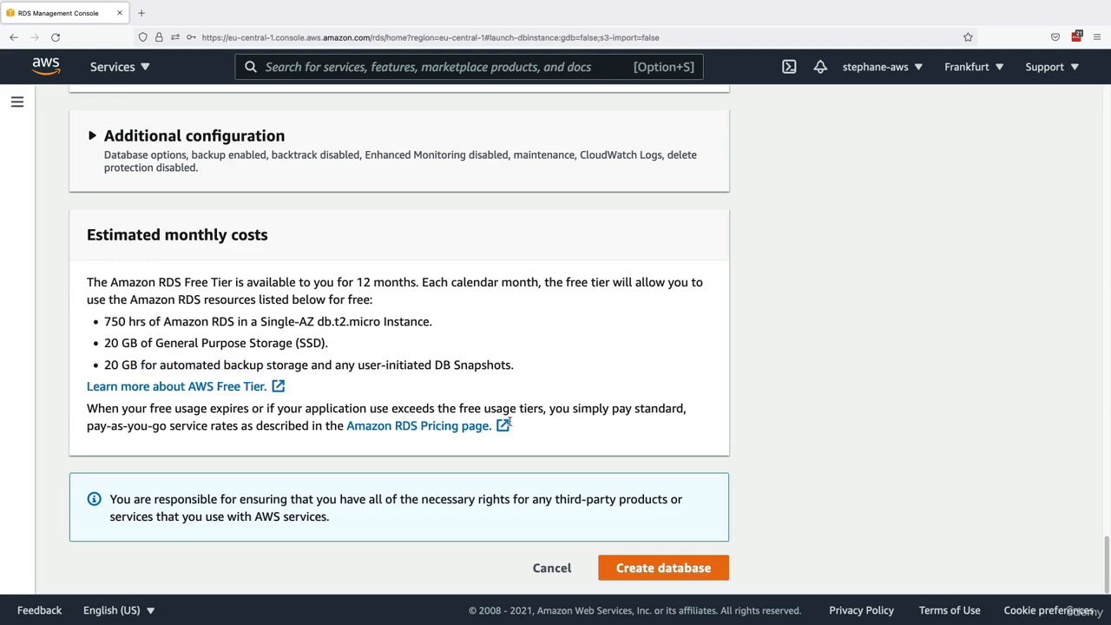
- Create the database and check its region, availability zone, and connectivity and security details
left_click(644, 566)
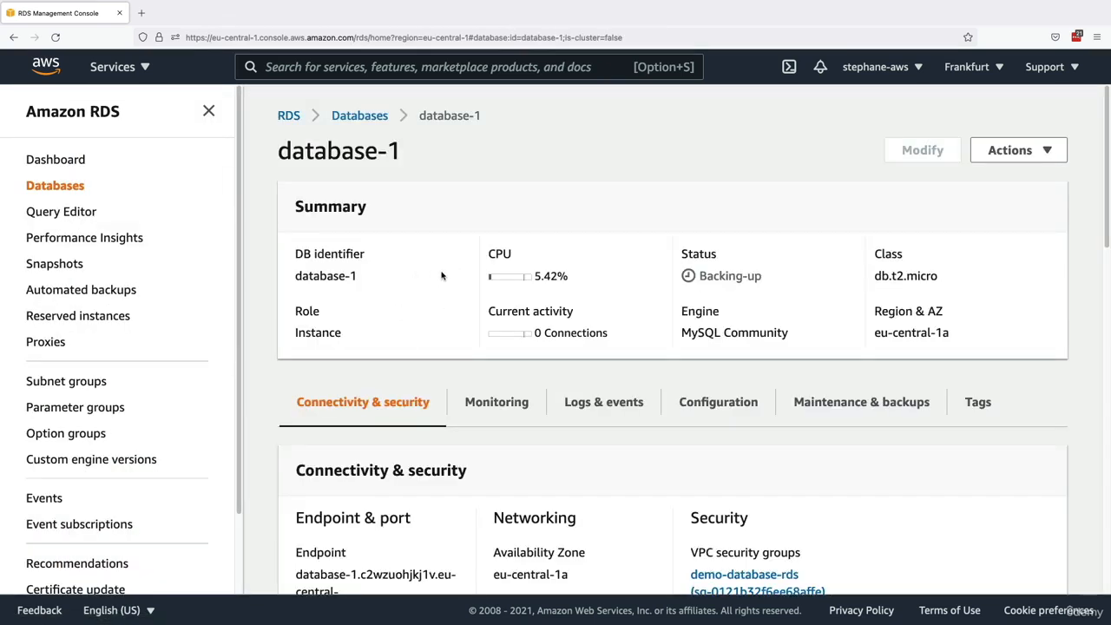
scroll(453, 302, "down", 2)
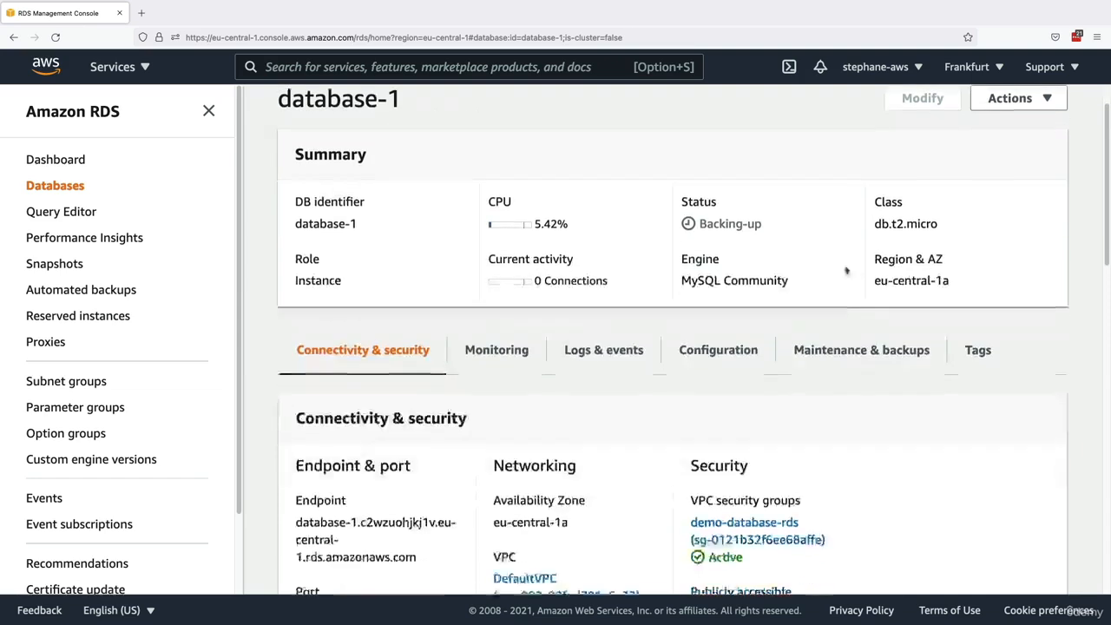
left_click_drag(871, 281, 974, 276)
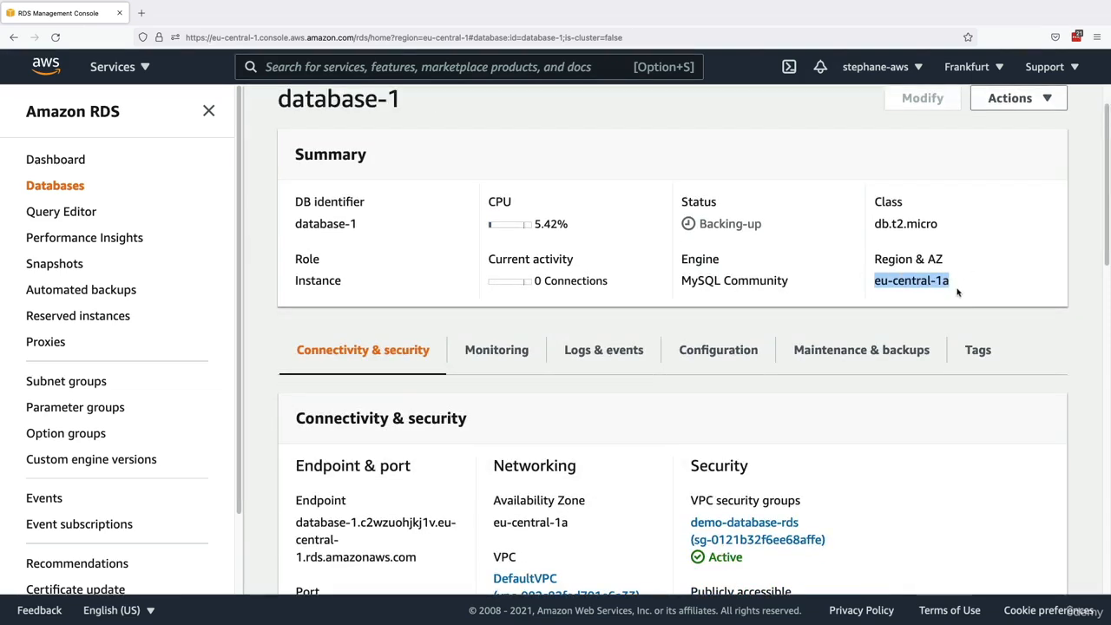
scroll(902, 304, "down", 5)
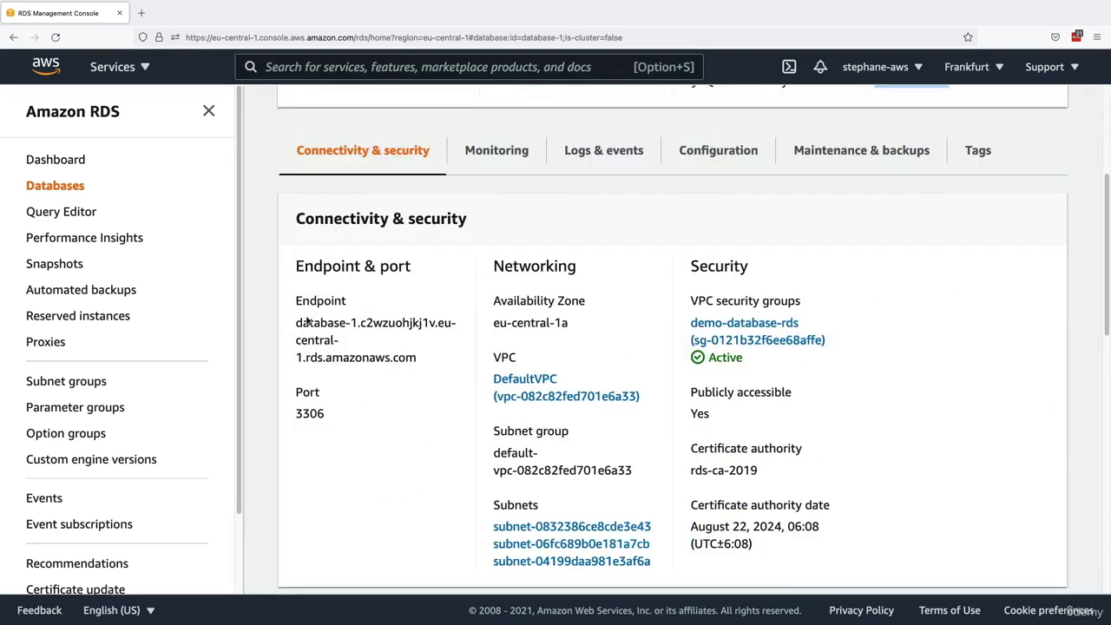
- Check the database's endpoint and port in its connectivity details
left_click_drag(289, 328, 437, 356)
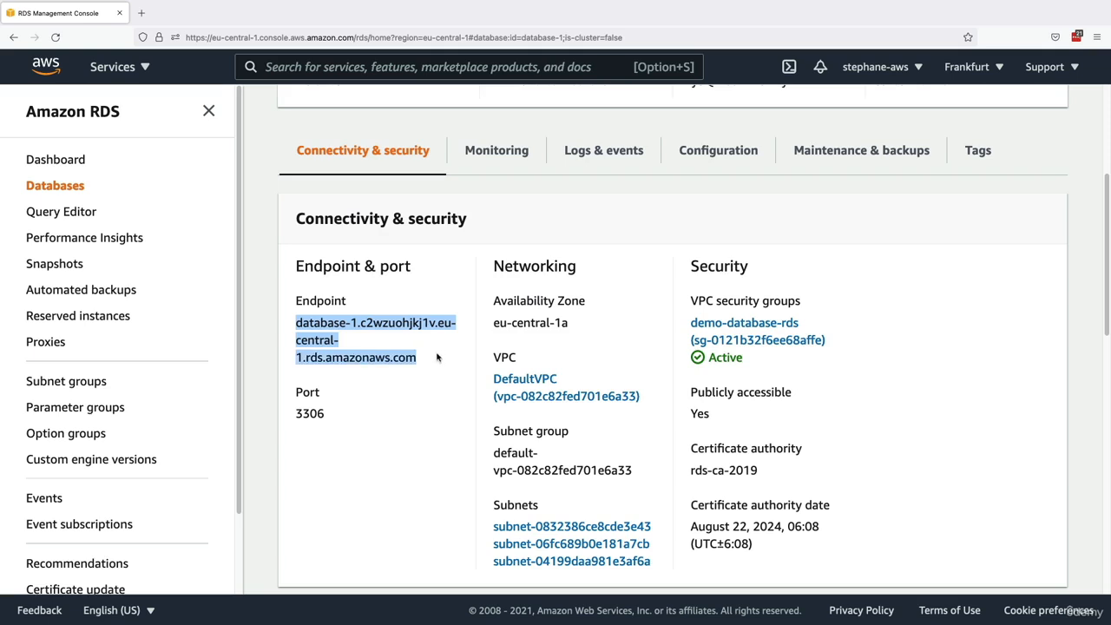
double_click(305, 413)
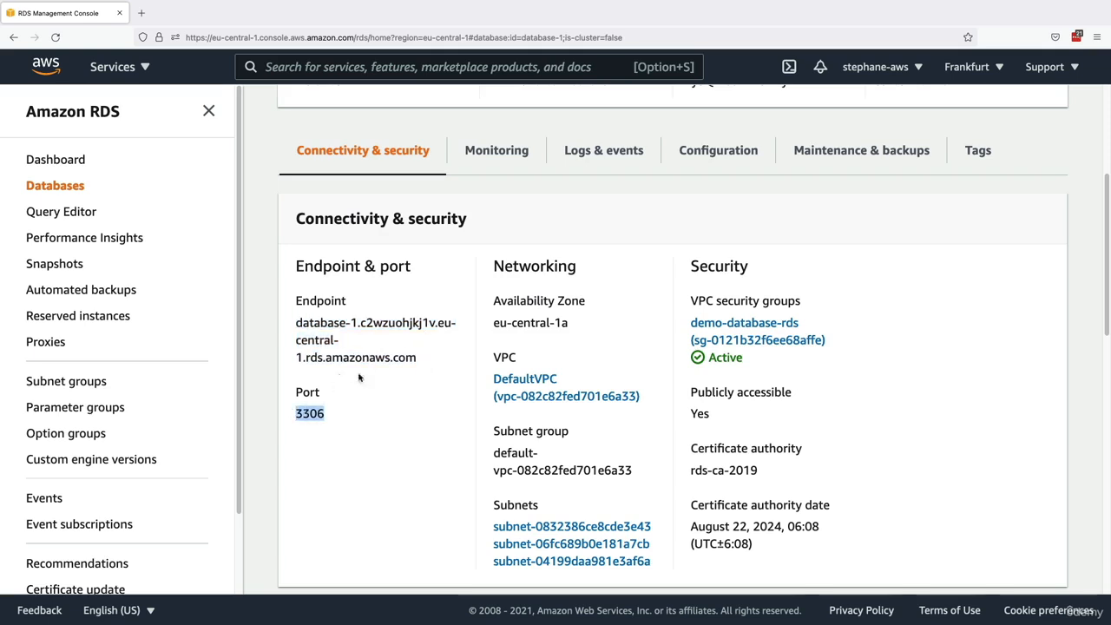
left_click(364, 336)
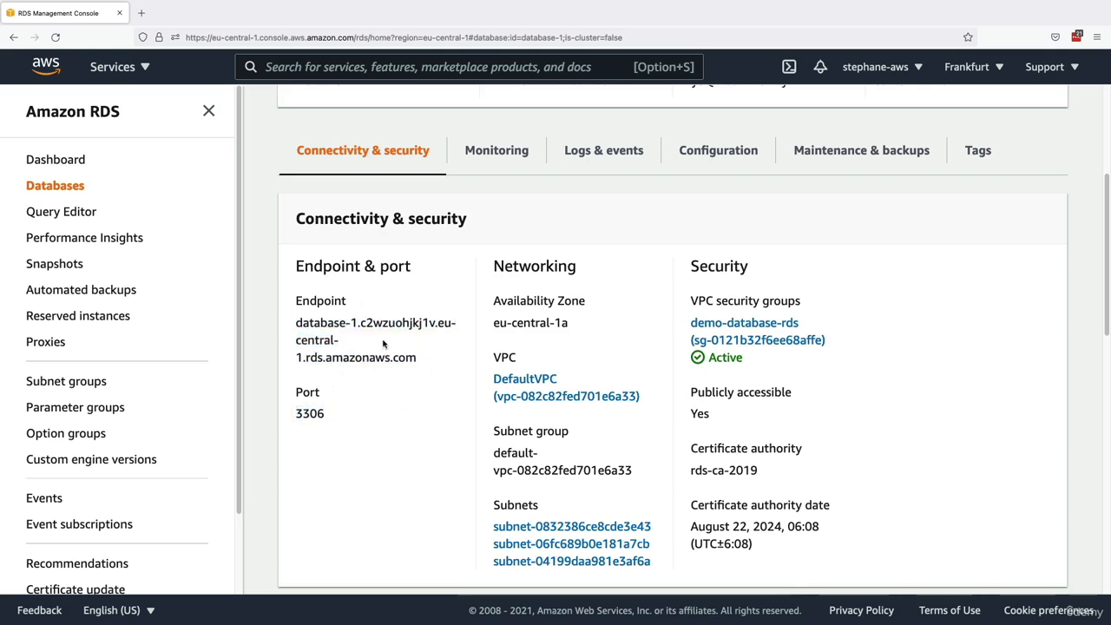
- Open the demo-database-rds security group and inspect its inbound rule, including the protocol, port range and source
left_click(743, 334, "super")
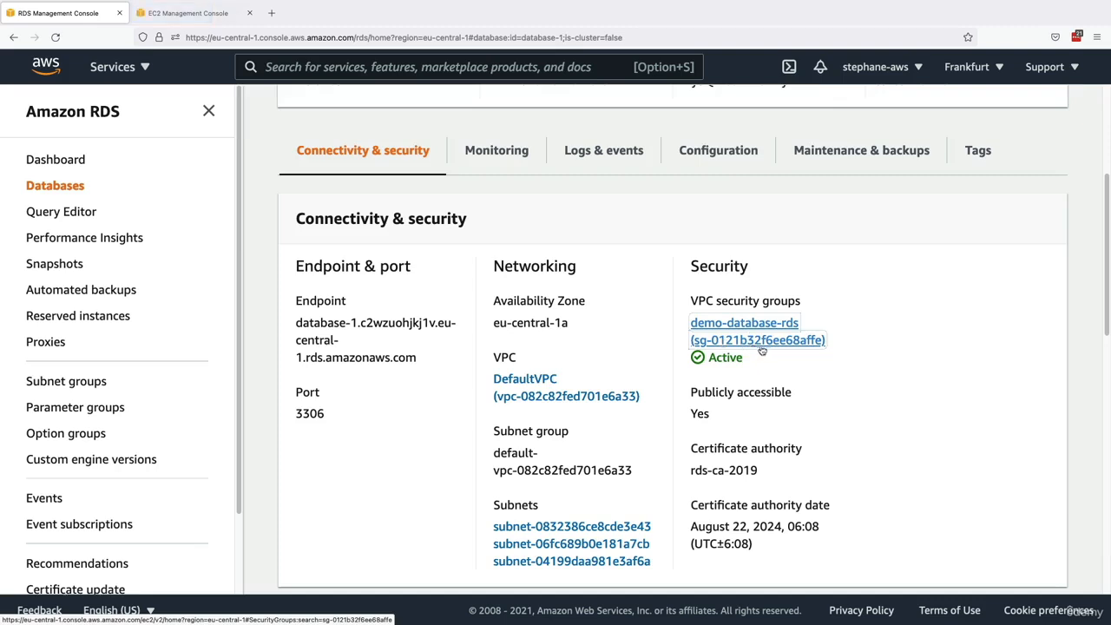
key("ctrl+Tab")
left_click_drag(586, 377, 599, 260)
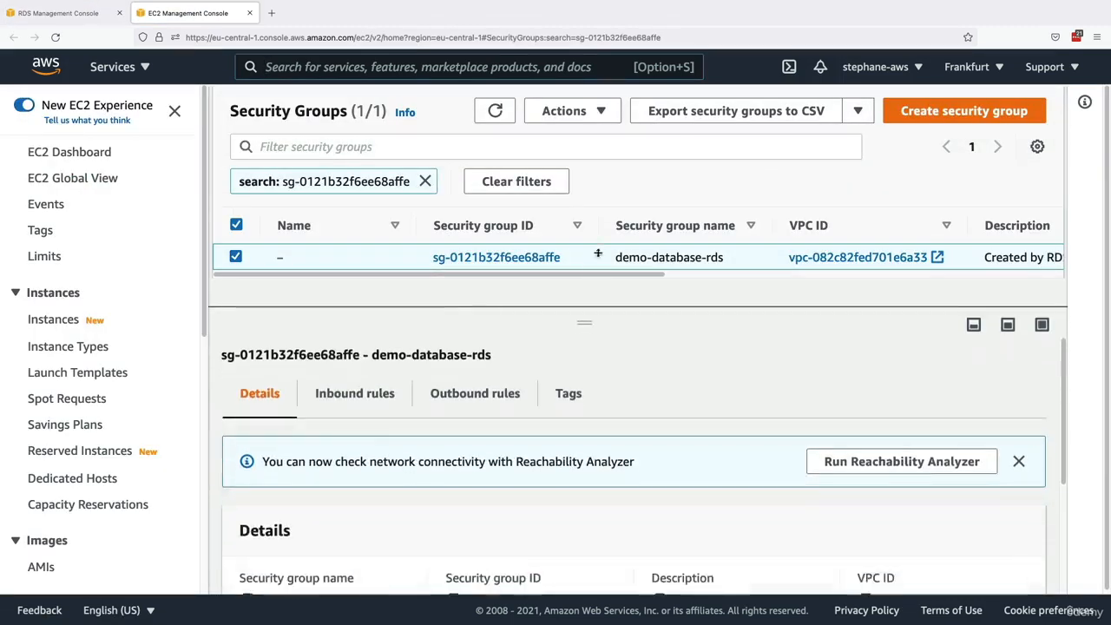
left_click(362, 378)
scroll(399, 417, "down", 2)
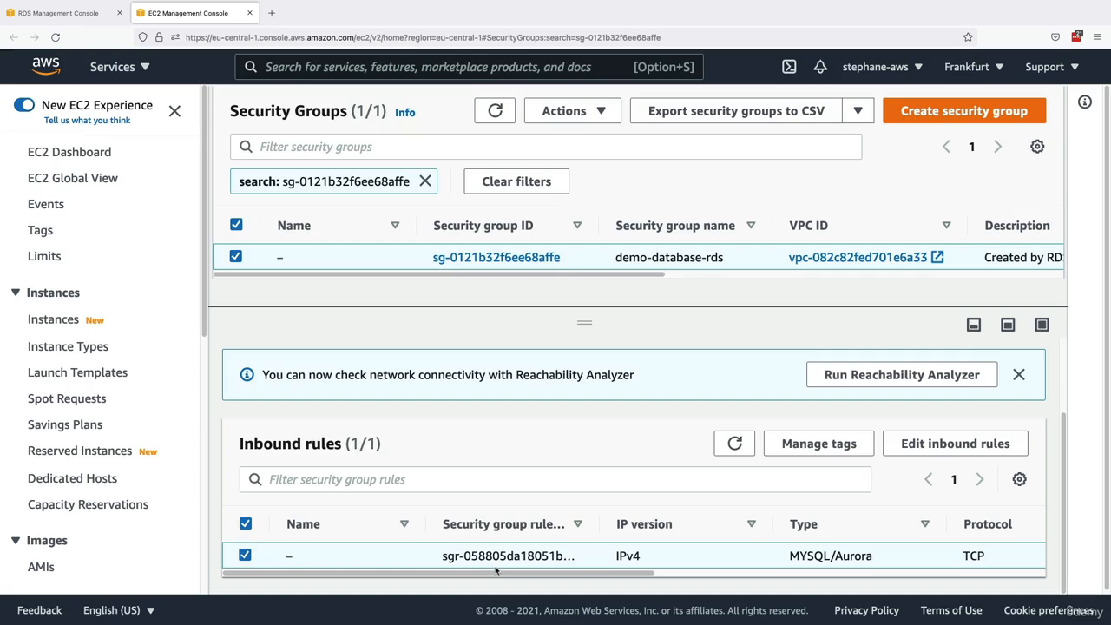
scroll(530, 573, "right", 2)
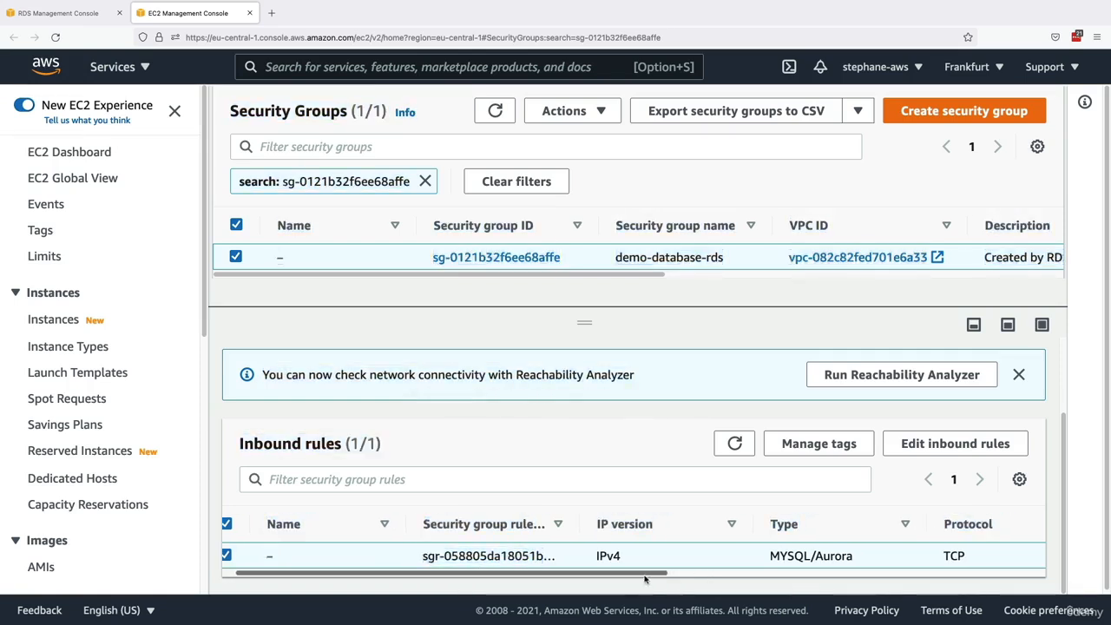
scroll(645, 579, "right", 8)
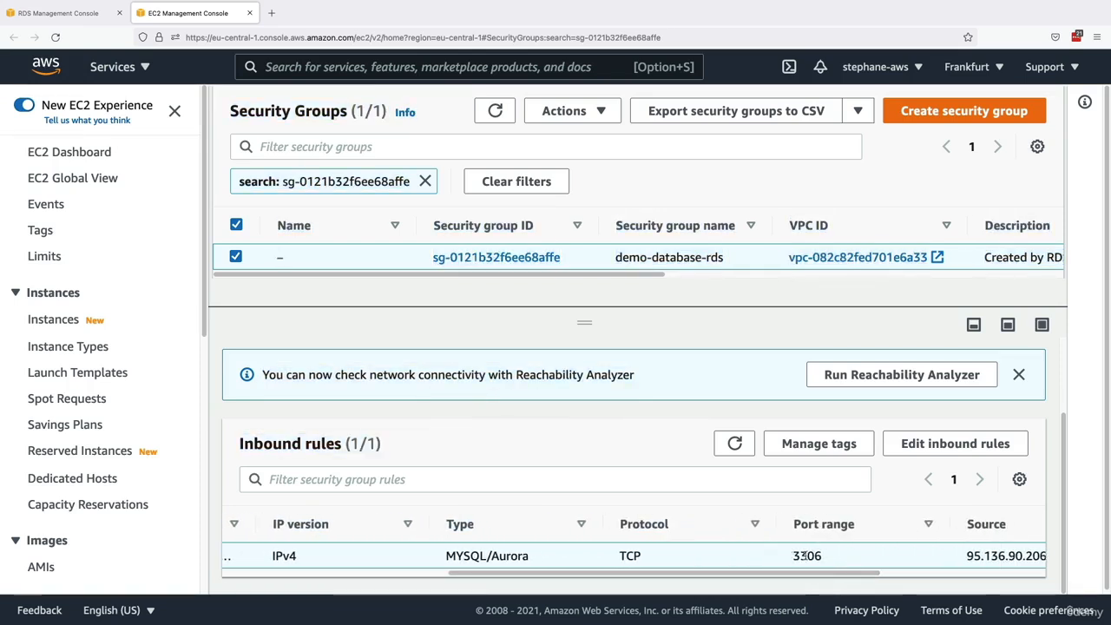
double_click(804, 555)
scroll(802, 556, "down", 1)
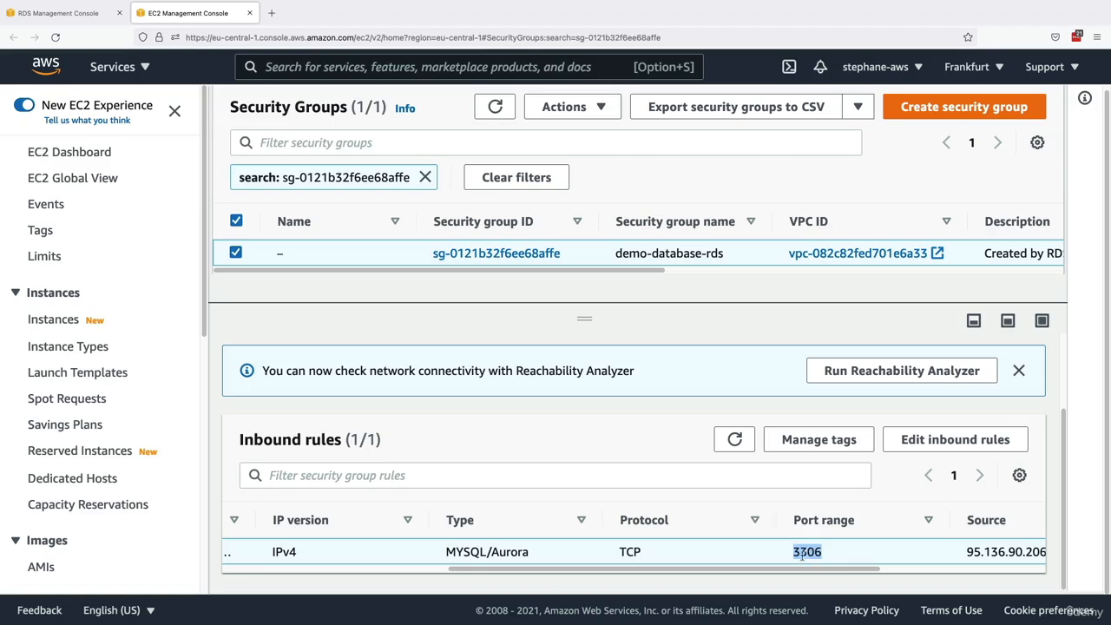
left_click(806, 553)
- Return to the RDS database page, check the endpoint, and review the CloudWatch monitoring graphs
left_click(69, 13)
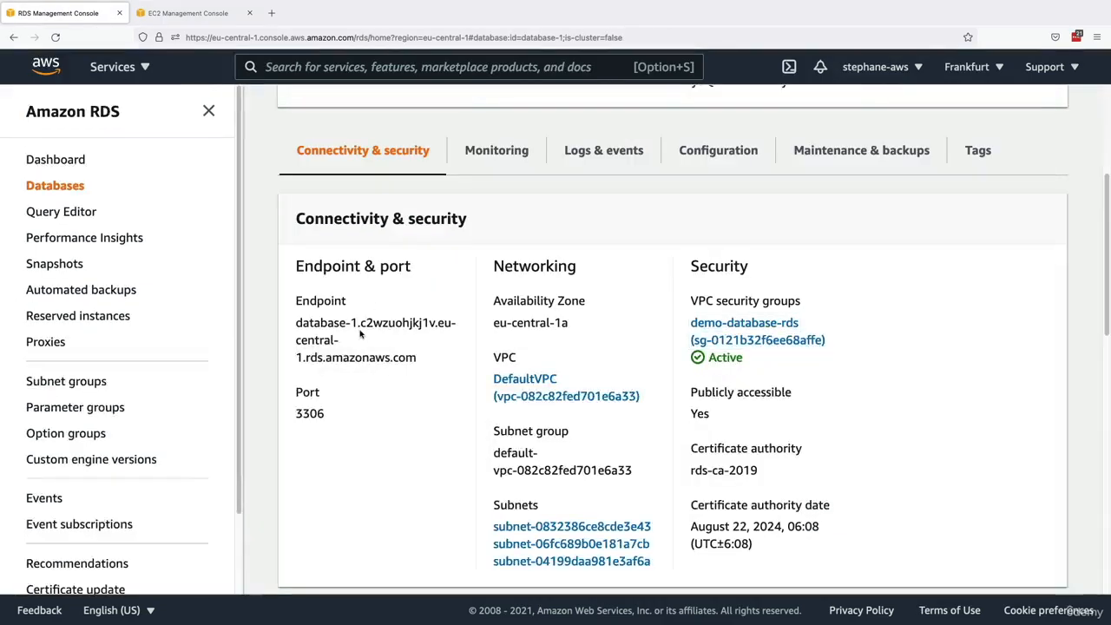
triple_click(403, 351)
left_click(424, 404)
scroll(423, 404, "up", 5)
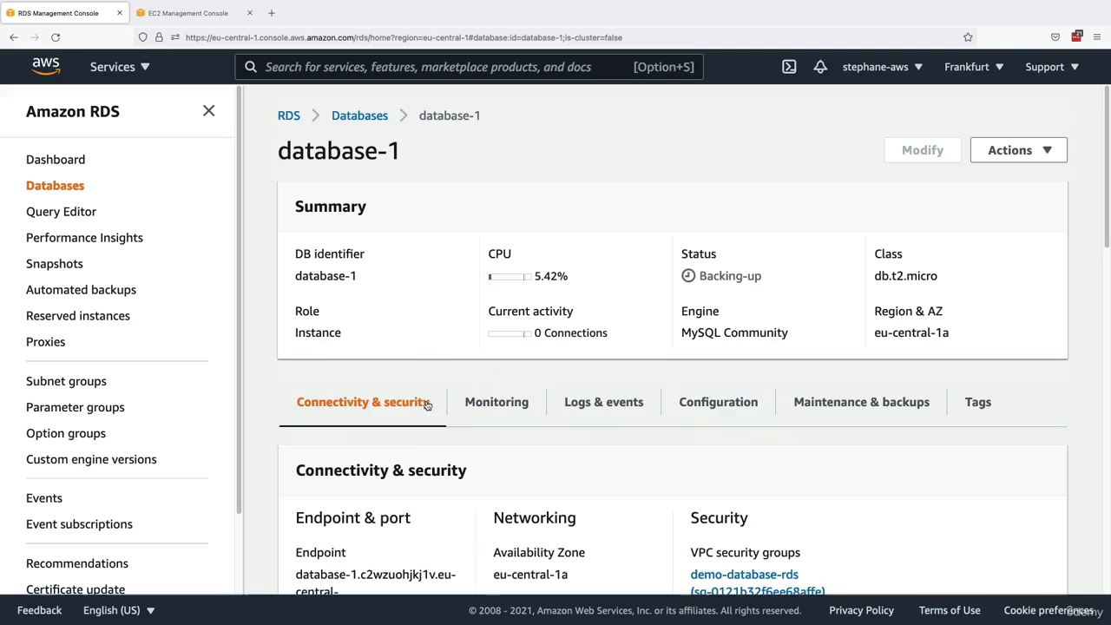
left_click(471, 400)
scroll(469, 386, "down", 3)
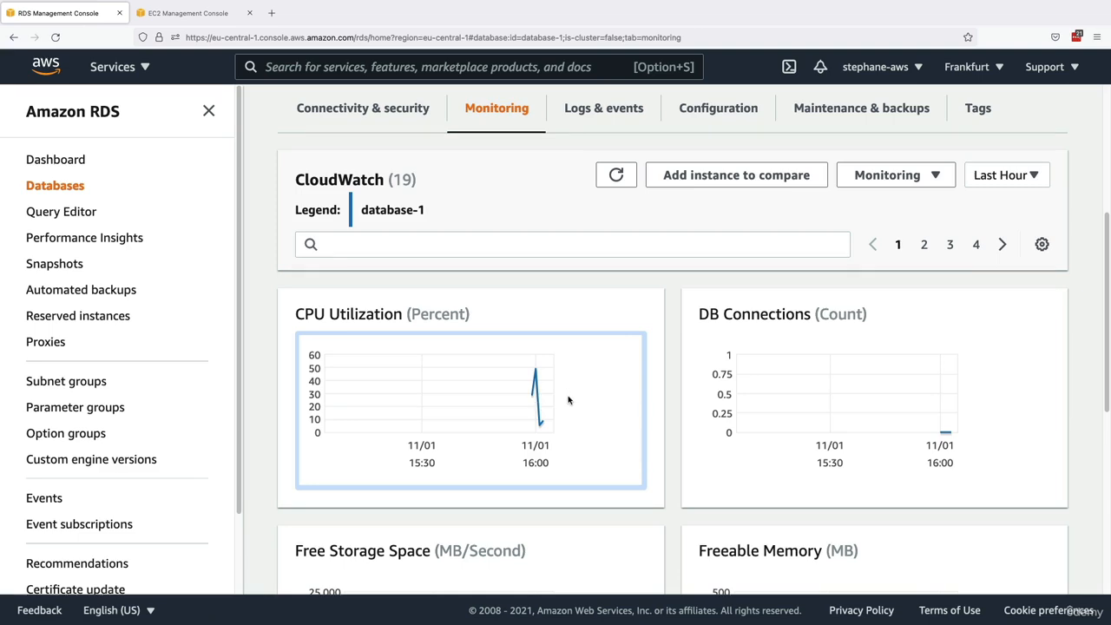
scroll(568, 400, "up", 3)
- Review the database's logs and events, including CloudWatch alarms, and return to the connectivity and security details
left_click(599, 323)
scroll(534, 326, "down", 2)
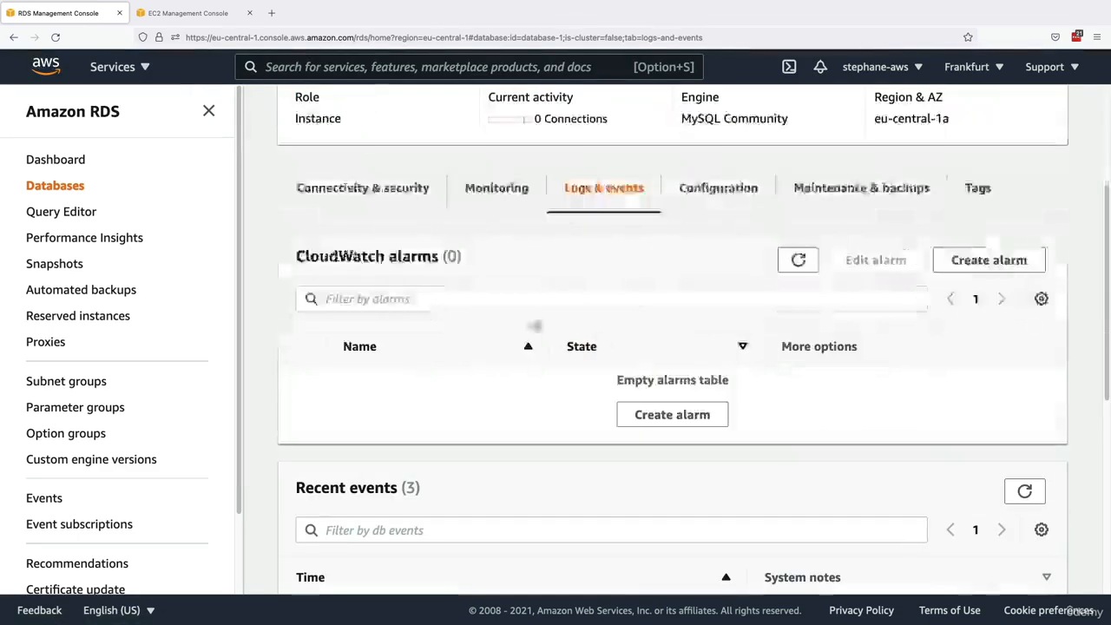
scroll(955, 250, "up", 2)
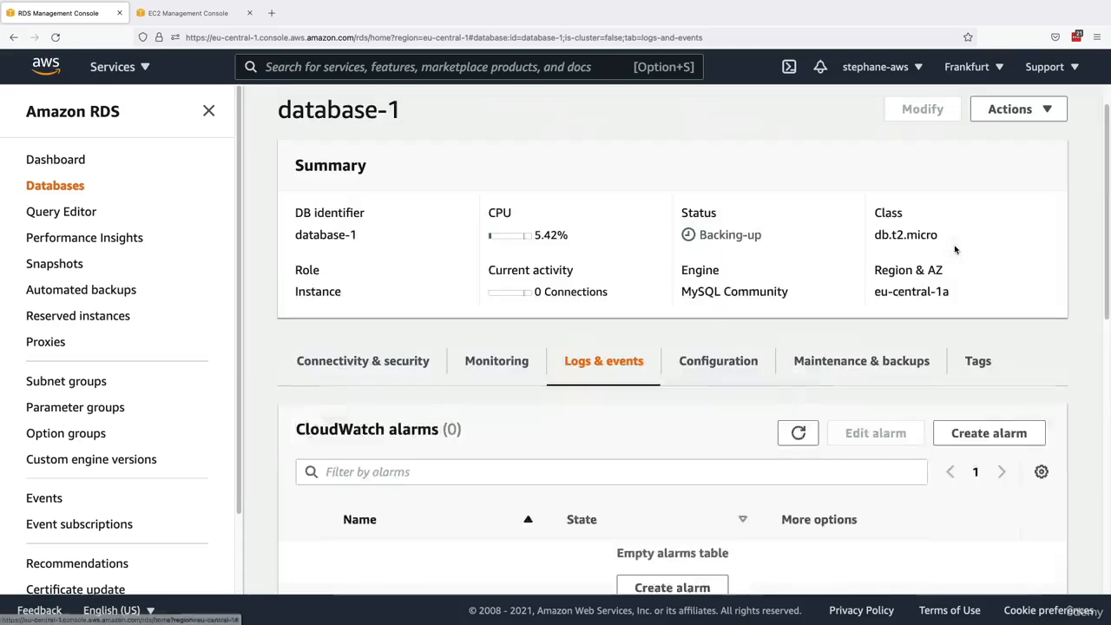
scroll(686, 303, "up", 1)
left_click(404, 403)
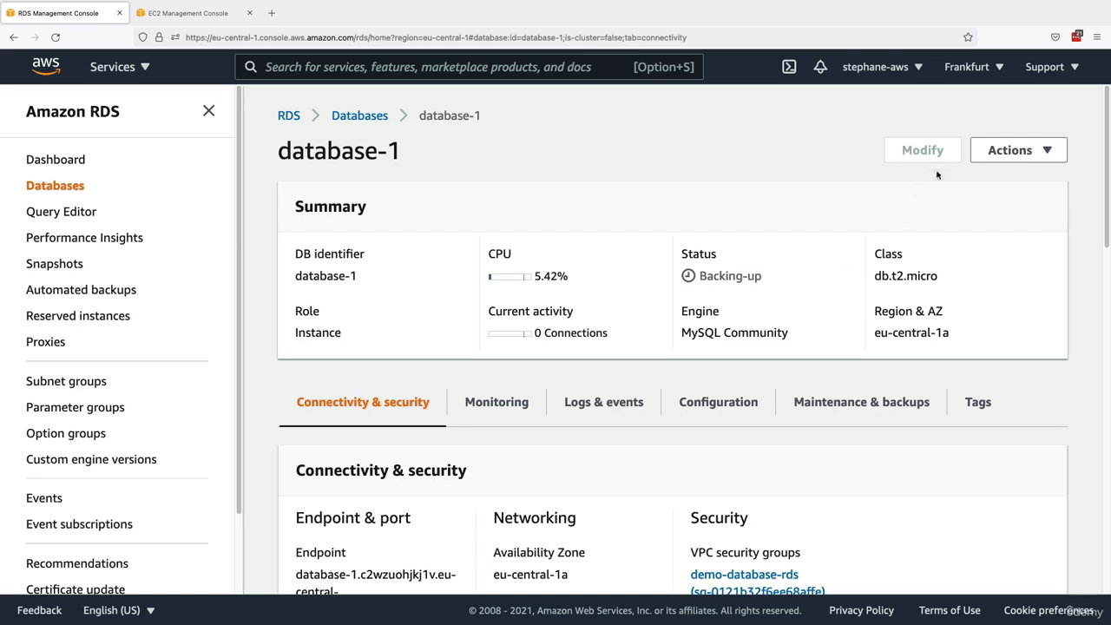
- Try to take a snapshot of database-1 named demo-snapshot
left_click(977, 151)
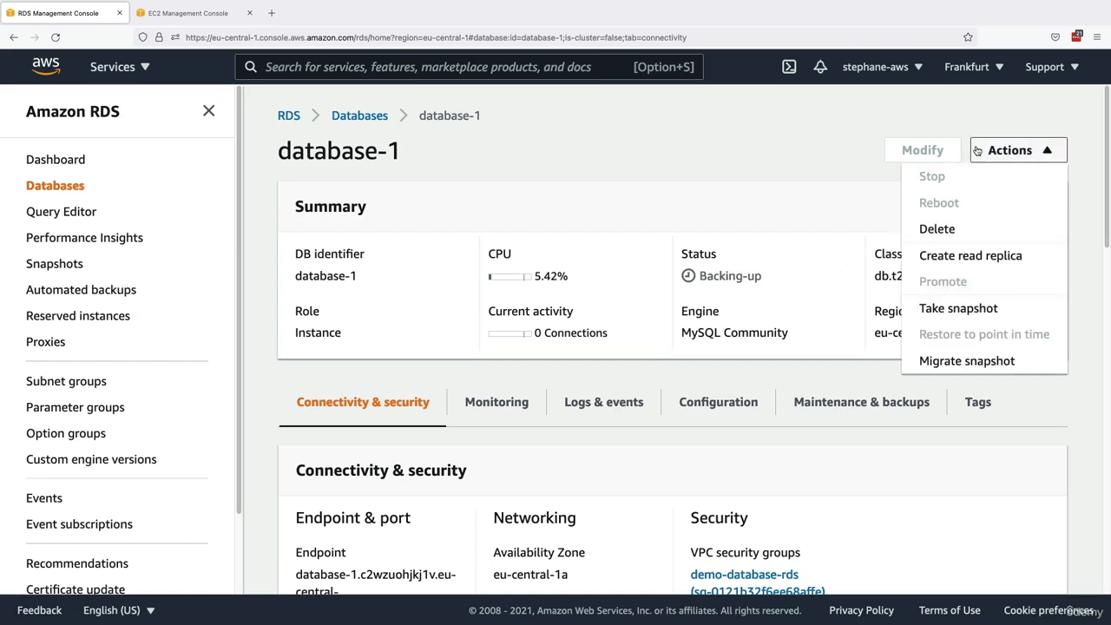
left_click(955, 307)
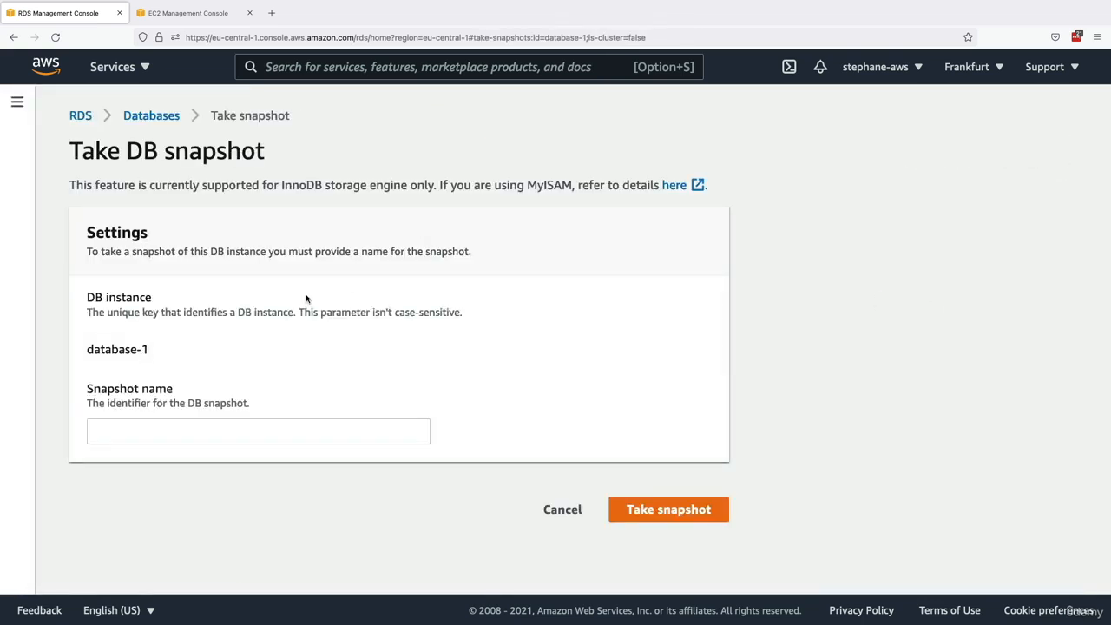
left_click(255, 427)
type("demo-t")
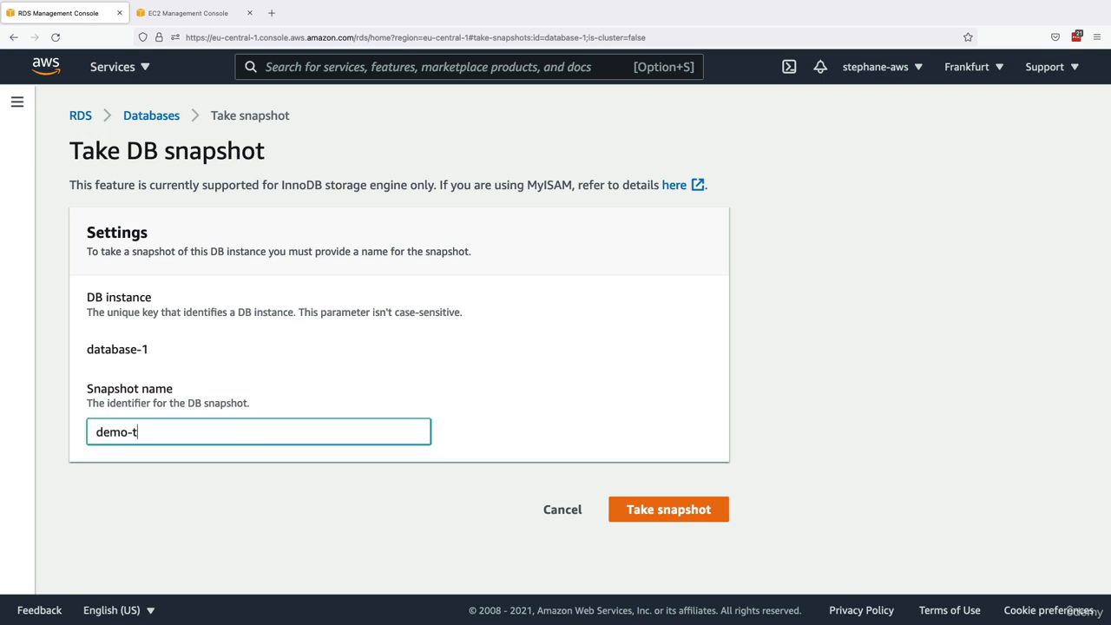
type("ran")
key("BackSpace")
key("BackSpace")
key("BackSpace")
key("BackSpace")
type("snapshot")
left_click(619, 509)
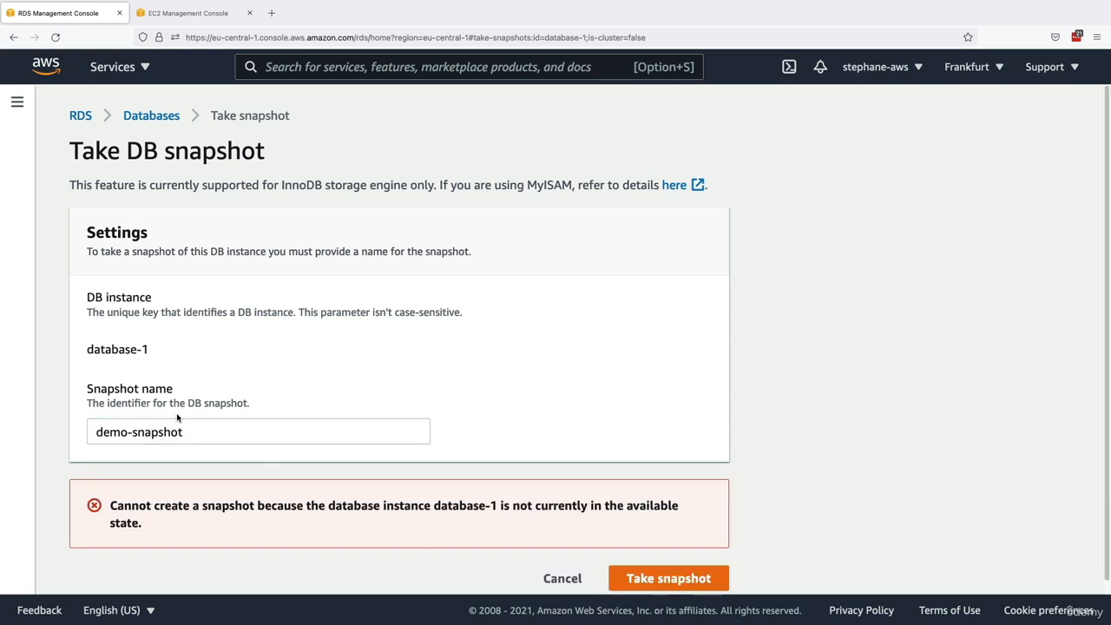
left_click(566, 576)
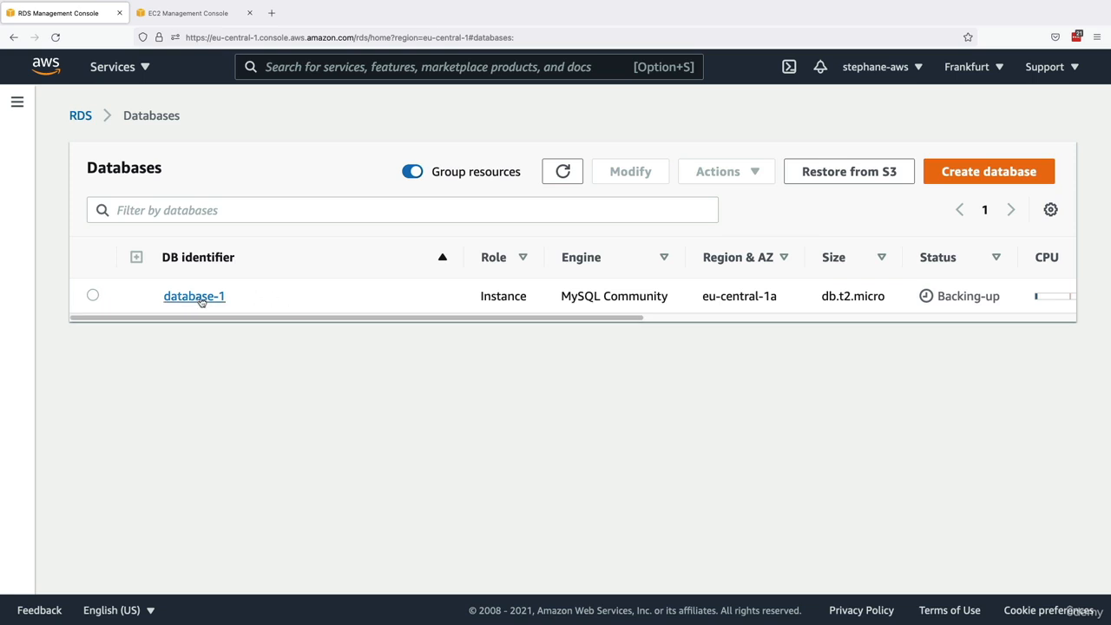
- Reopen database-1, check its status, and take a DB snapshot named demo-snapshot
left_click(198, 297)
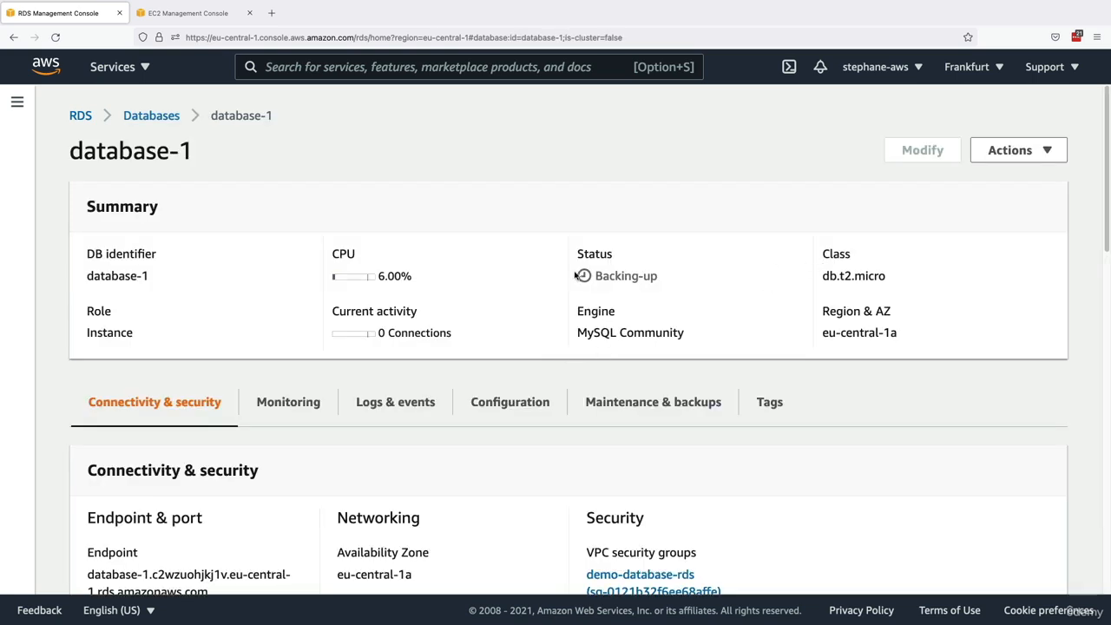
left_click_drag(575, 275, 619, 257)
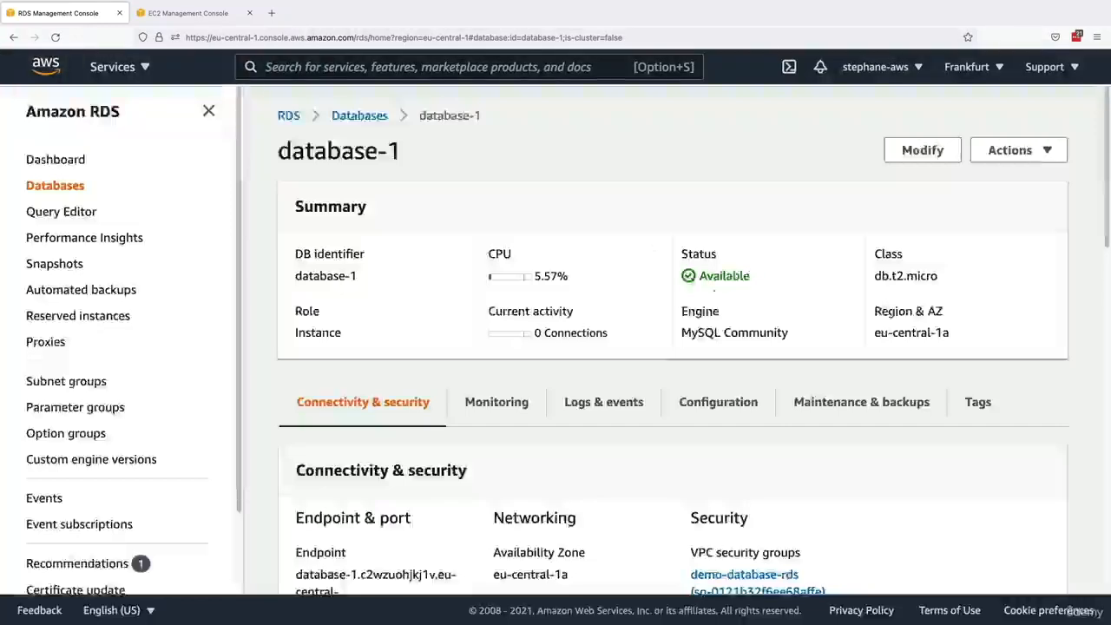
left_click(1014, 150)
left_click(972, 321)
left_click(355, 423)
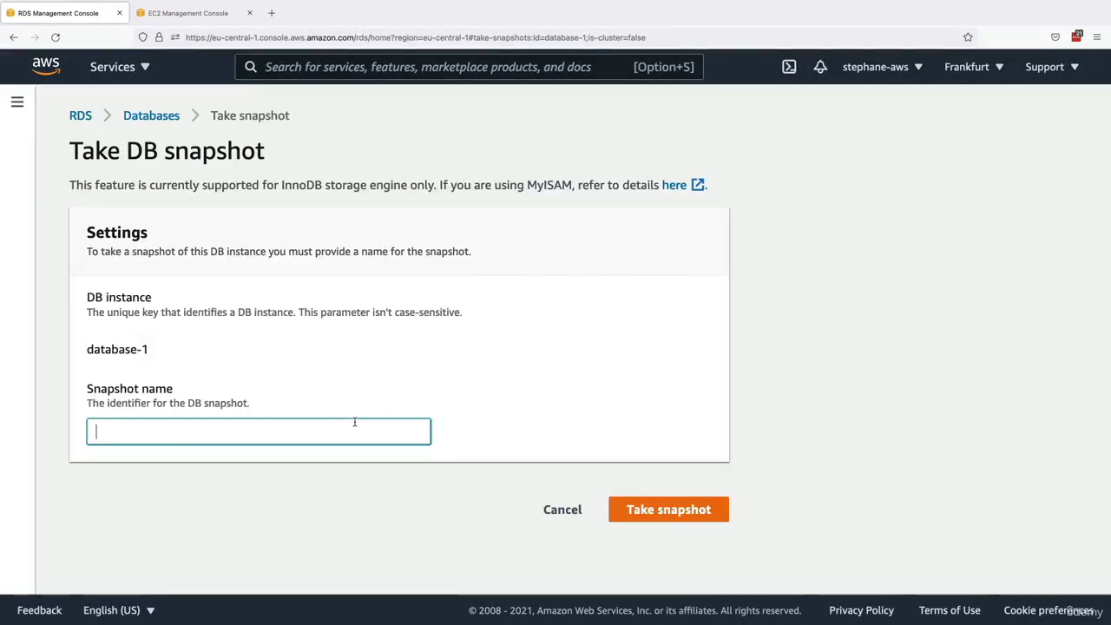
type("demo-snapshot")
left_click(632, 510)
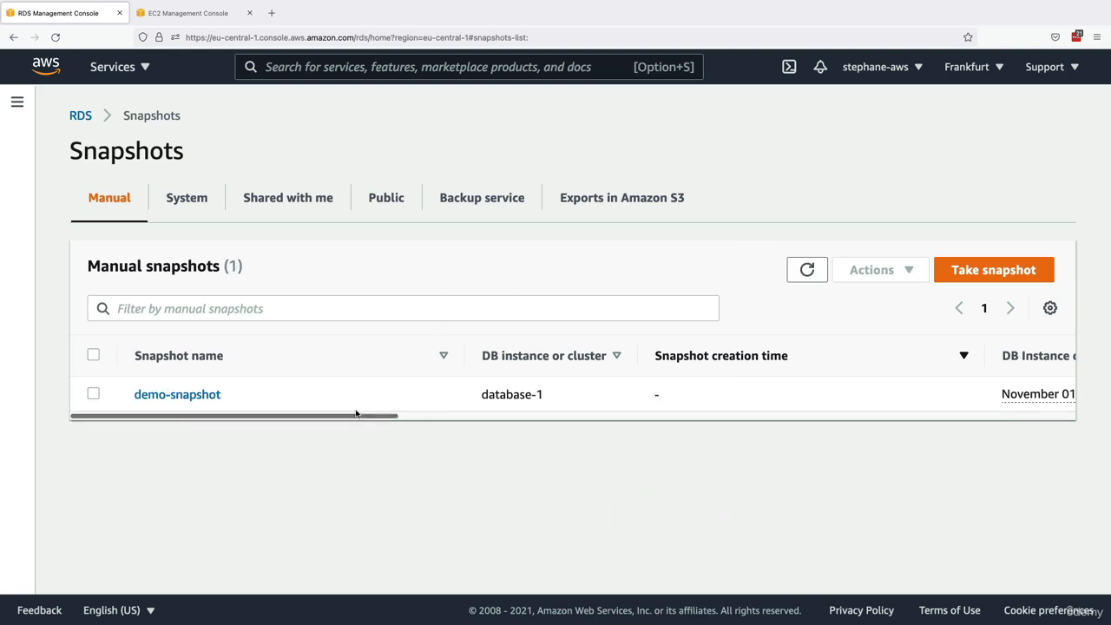
- Open the details of demo-snapshot and check its available actions and creation status
left_click(211, 395)
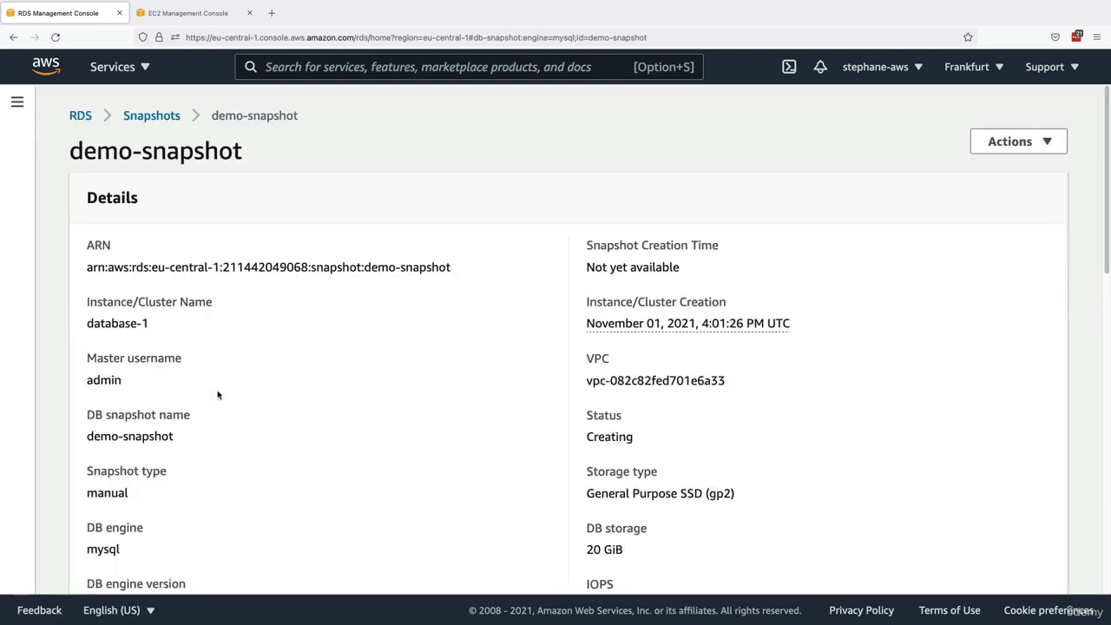
left_click(986, 143)
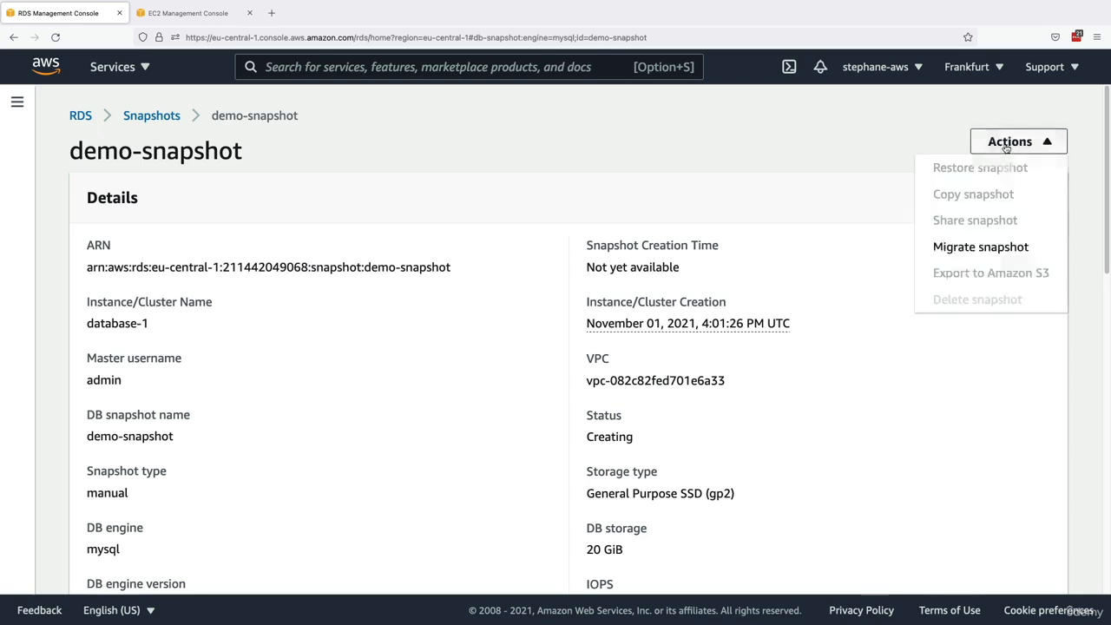
left_click(639, 254)
left_click_drag(591, 410, 640, 438)
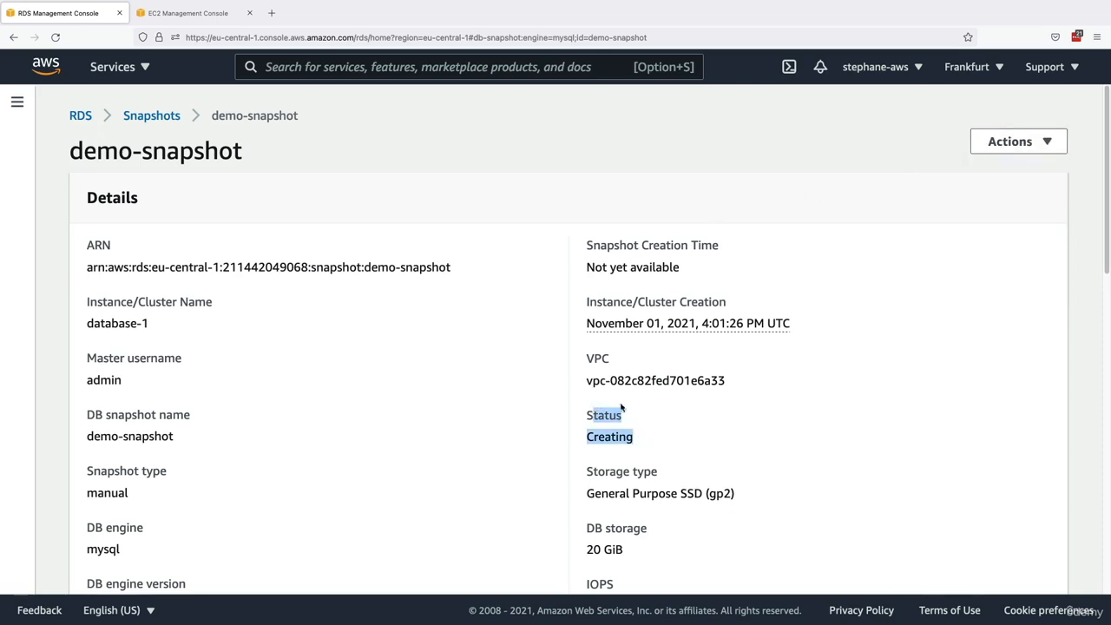
left_click(626, 437)
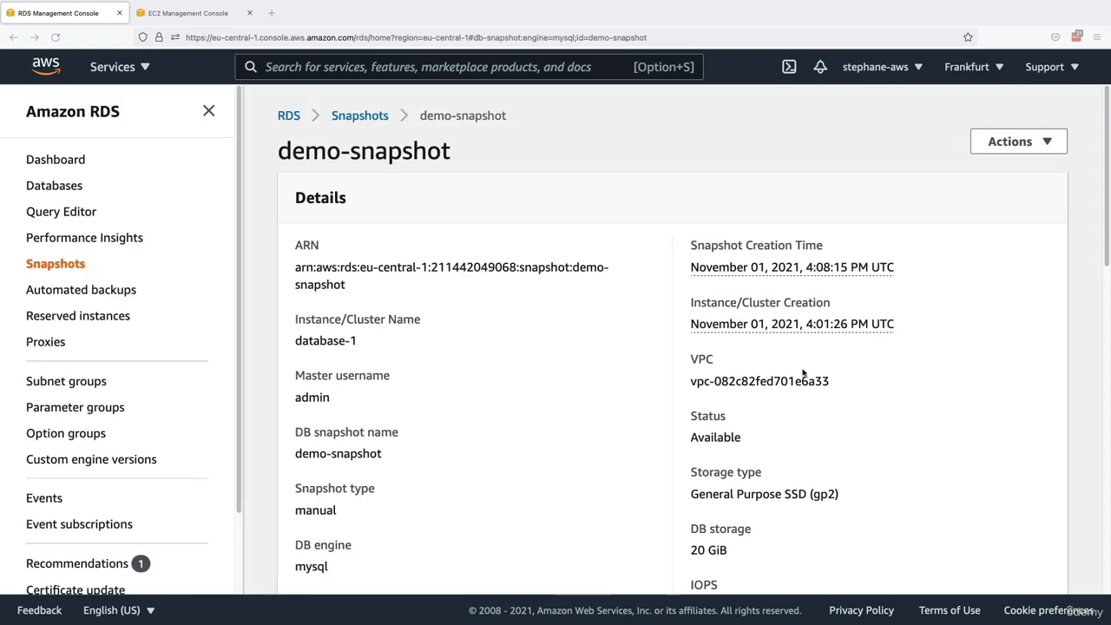
left_click_drag(692, 414, 766, 441)
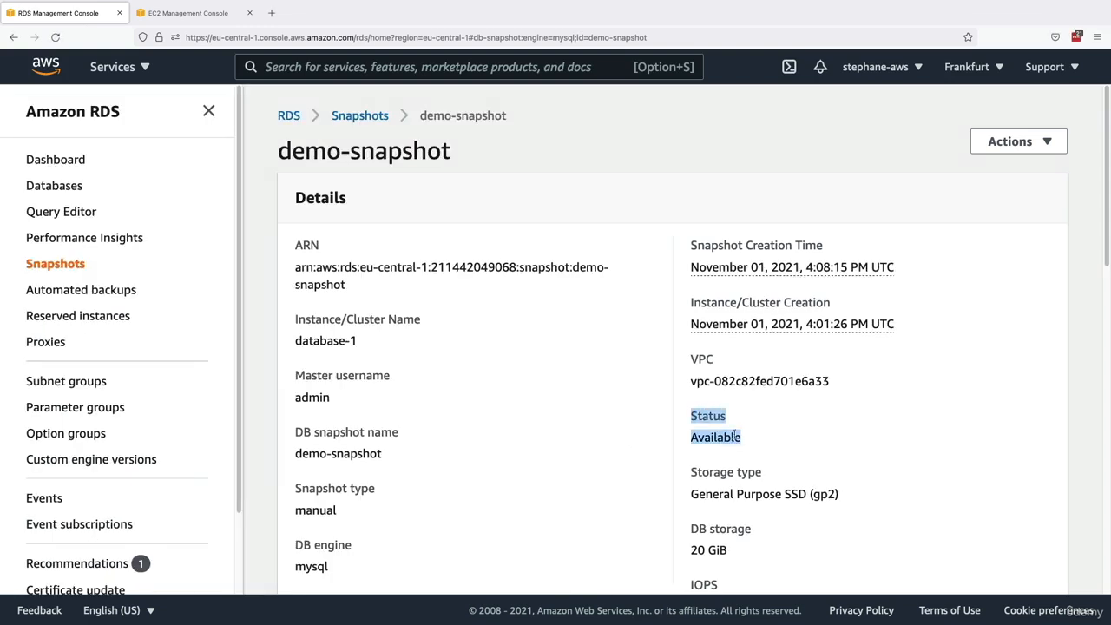
left_click(755, 439)
- Open the restore settings for demo-snapshot, review the instance, availability and connectivity options, and cancel the restore
left_click(1006, 143)
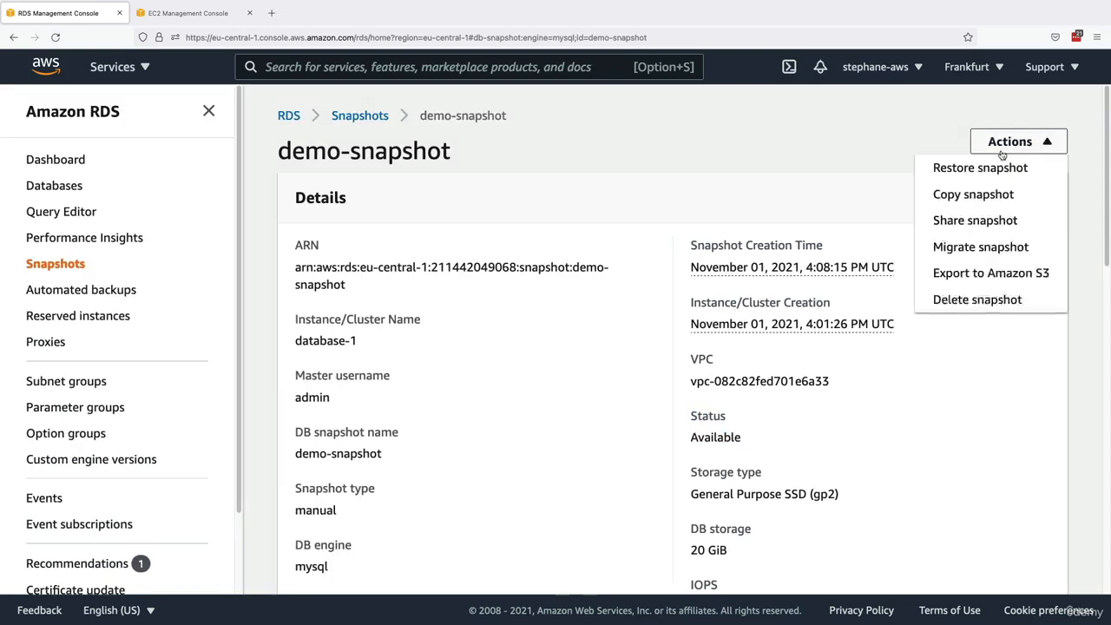
left_click(981, 169)
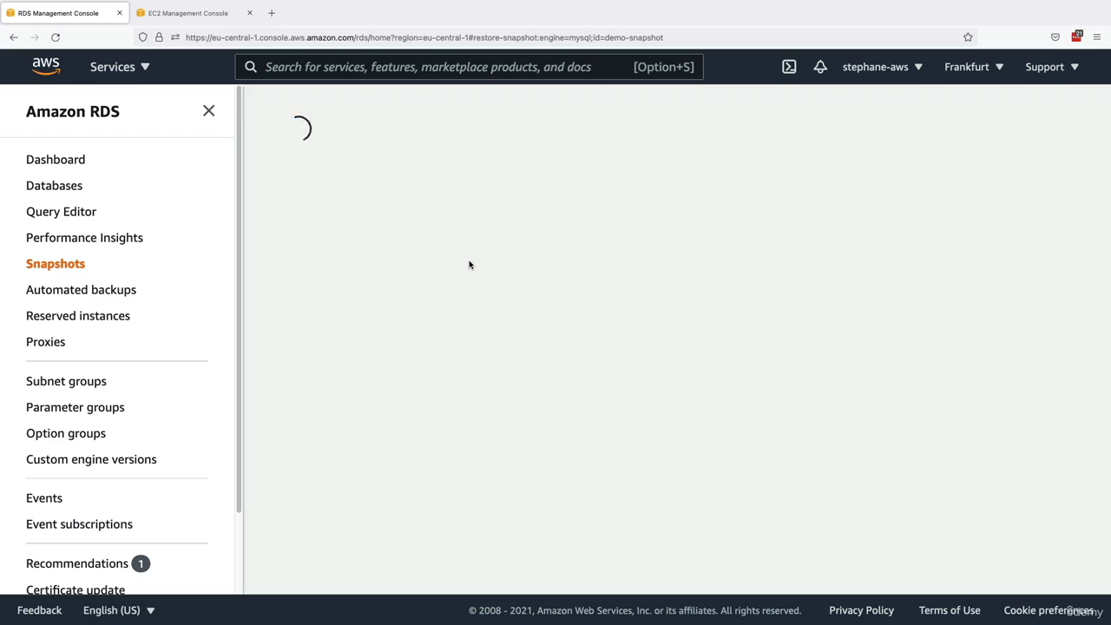
scroll(439, 260, "down", 5)
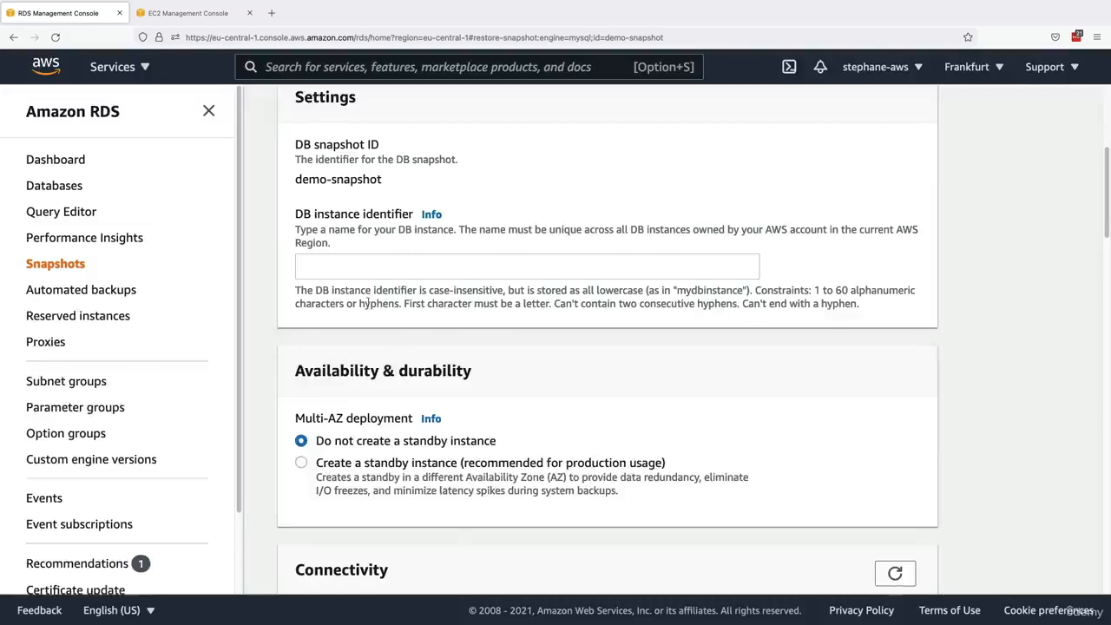
scroll(401, 334, "down", 2)
scroll(401, 344, "down", 10)
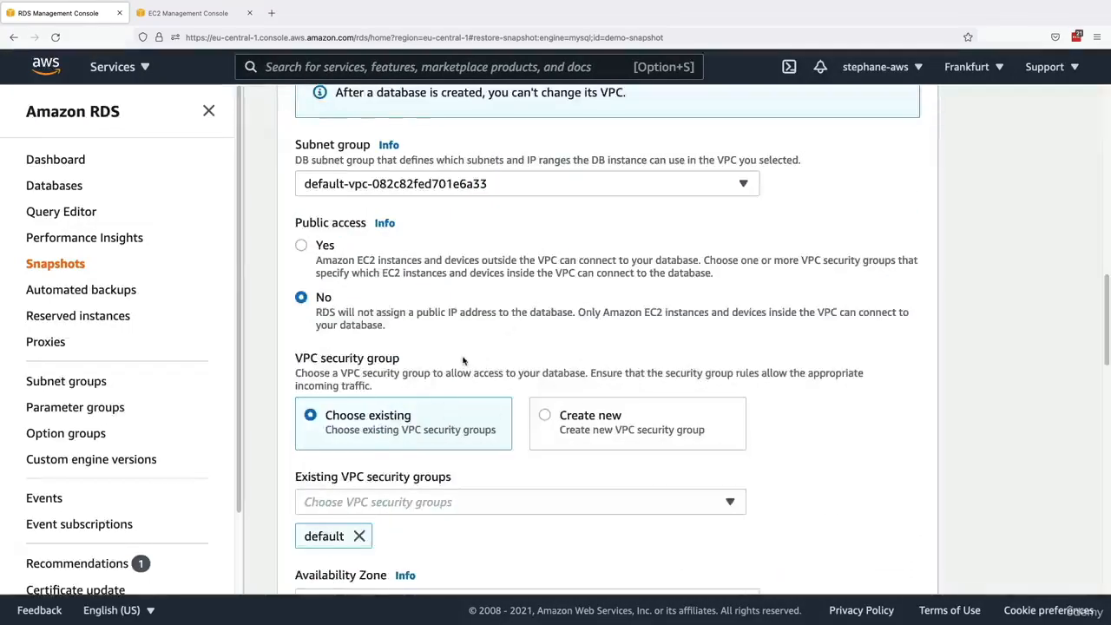
scroll(465, 362, "down", 15)
left_click(738, 562)
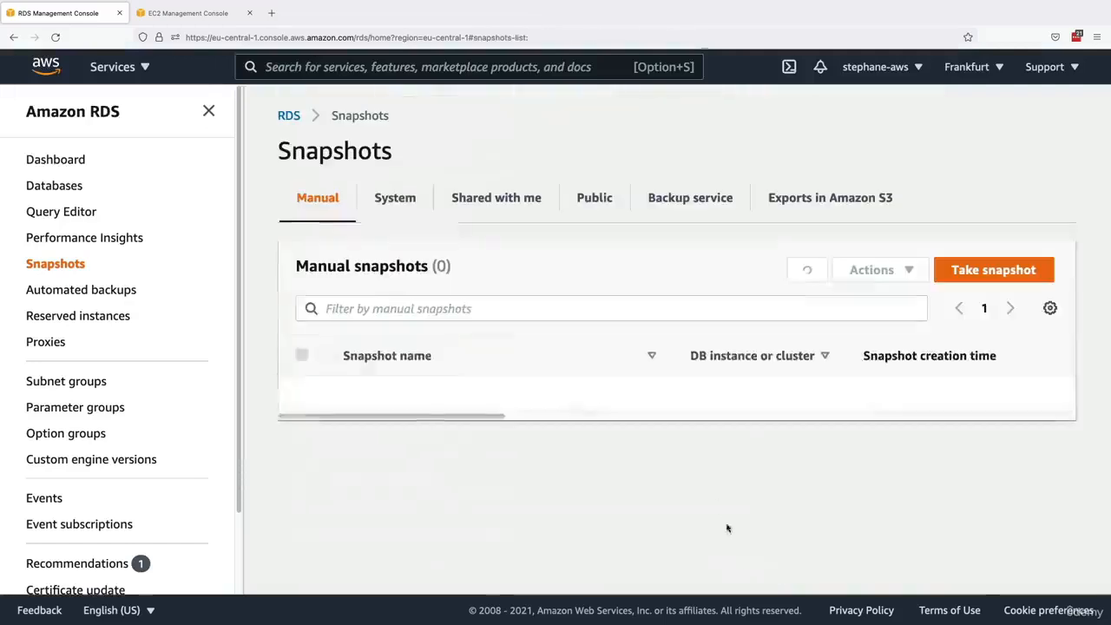
- Open the copy settings for demo-snapshot, review the available destination regions, and return to the snapshots list without copying
left_click(301, 394)
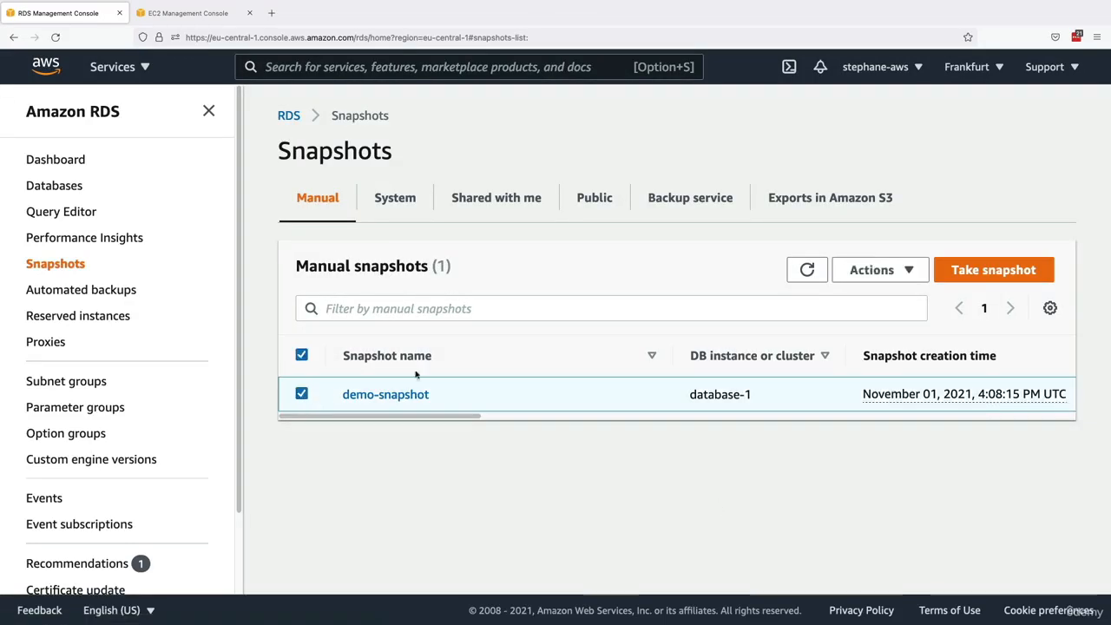
left_click(871, 270)
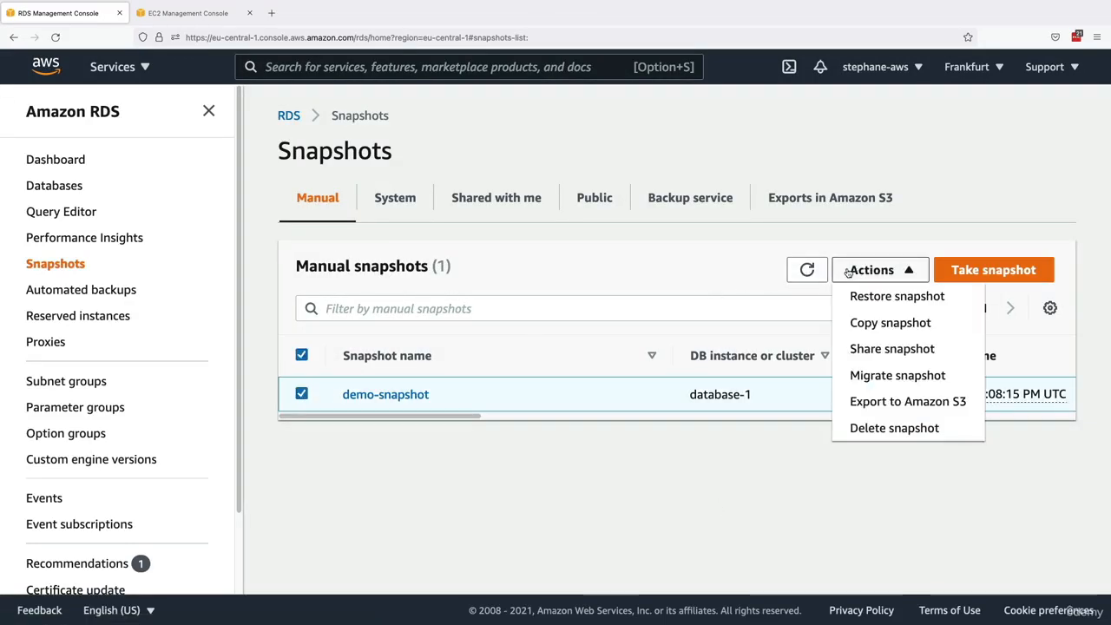
left_click(902, 323)
left_click(482, 360)
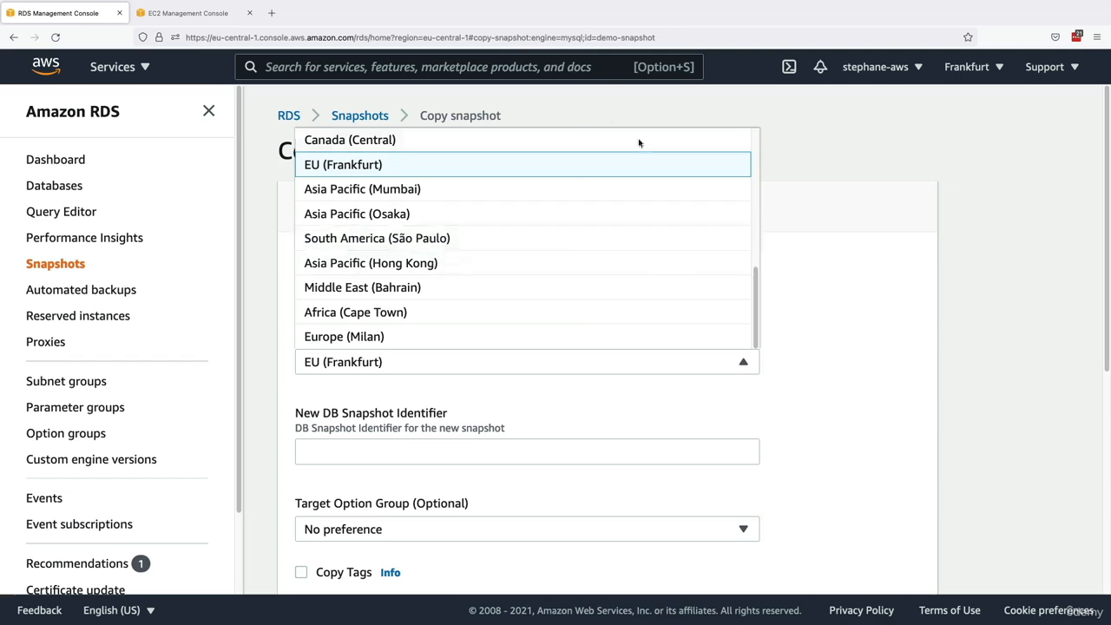
left_click(807, 279)
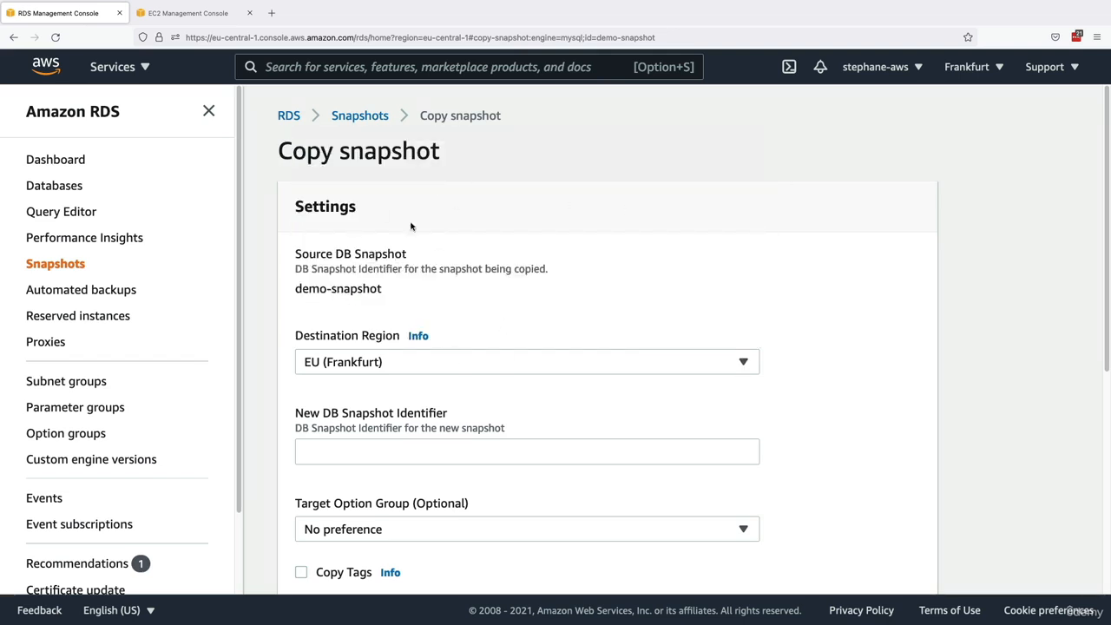
left_click(369, 119)
- Open the sharing permissions for demo-snapshot, review the visibility and account options, and return to the snapshots list
left_click(869, 271)
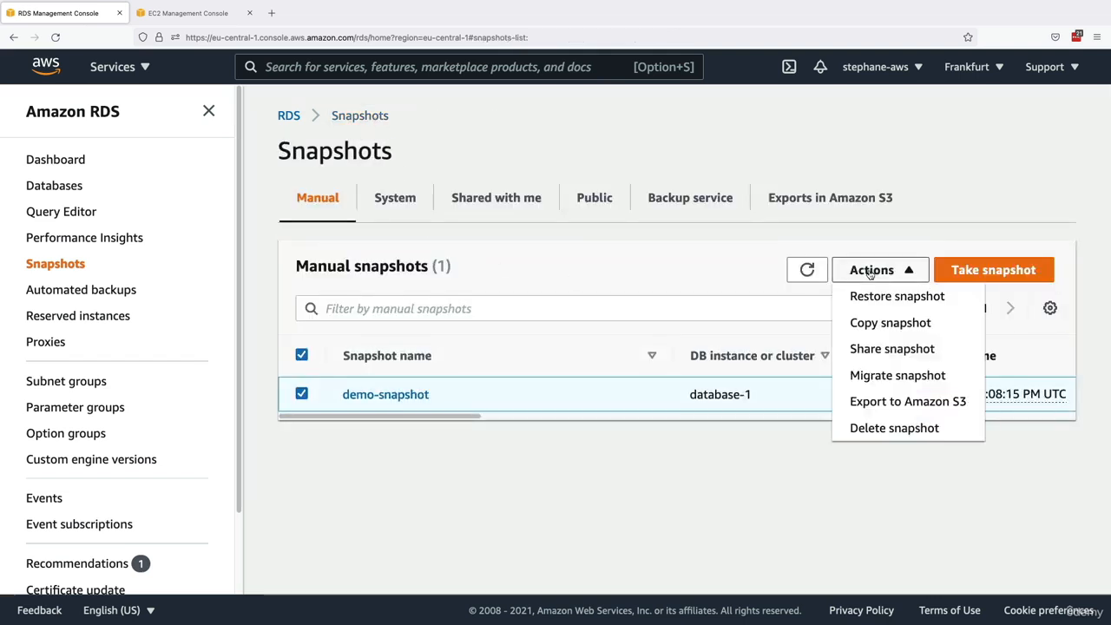
left_click(878, 350)
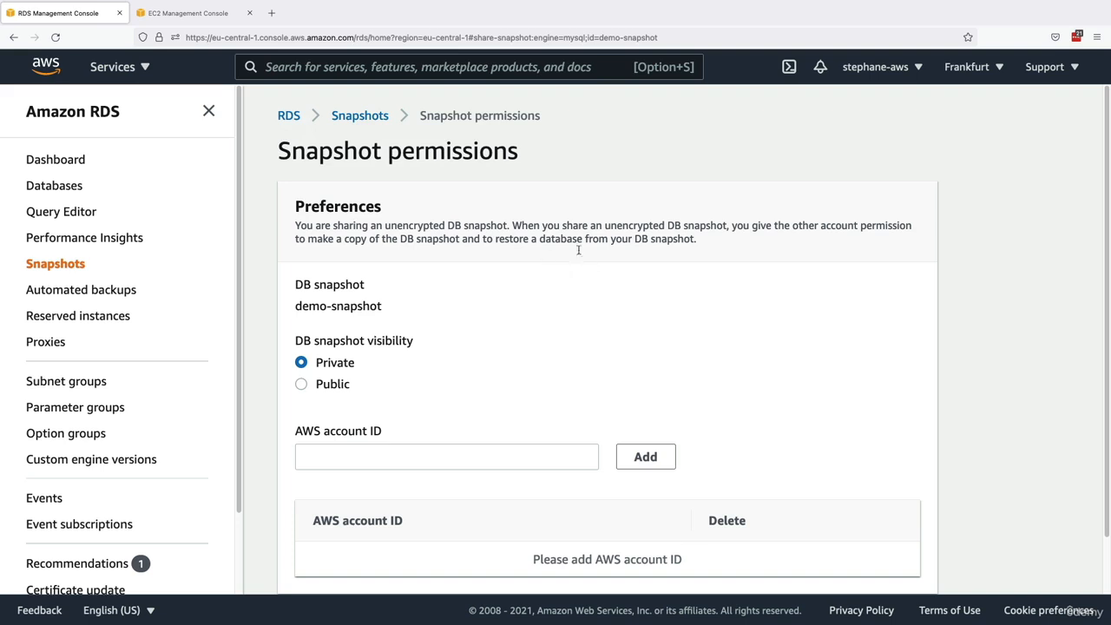
left_click(376, 123)
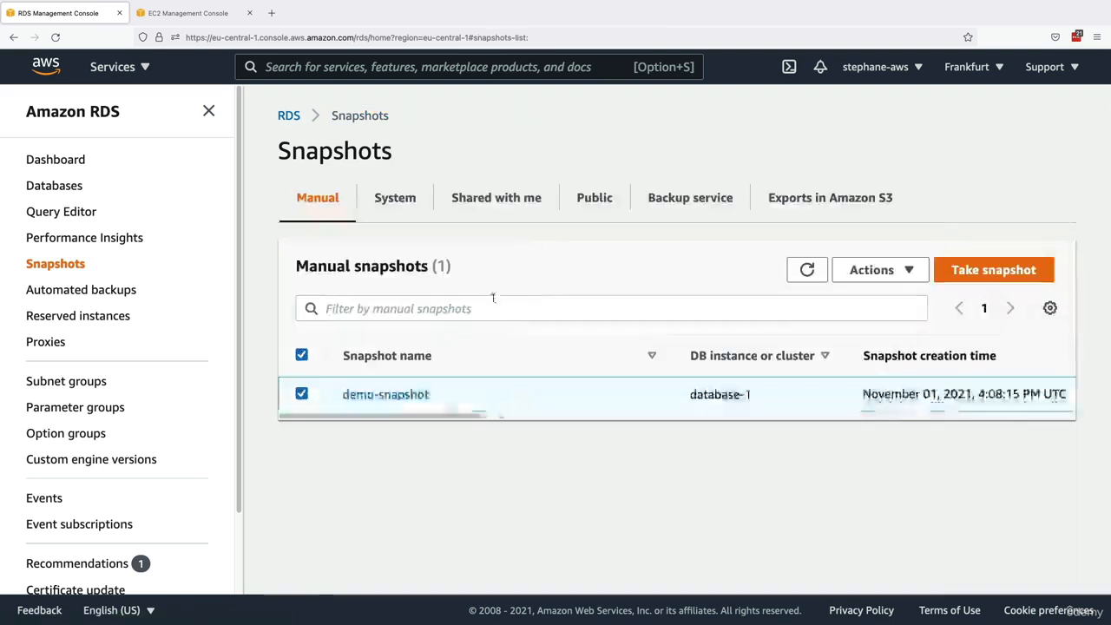
- Check the databases list, return to the manual snapshots, and delete demo-snapshot
left_click(54, 185)
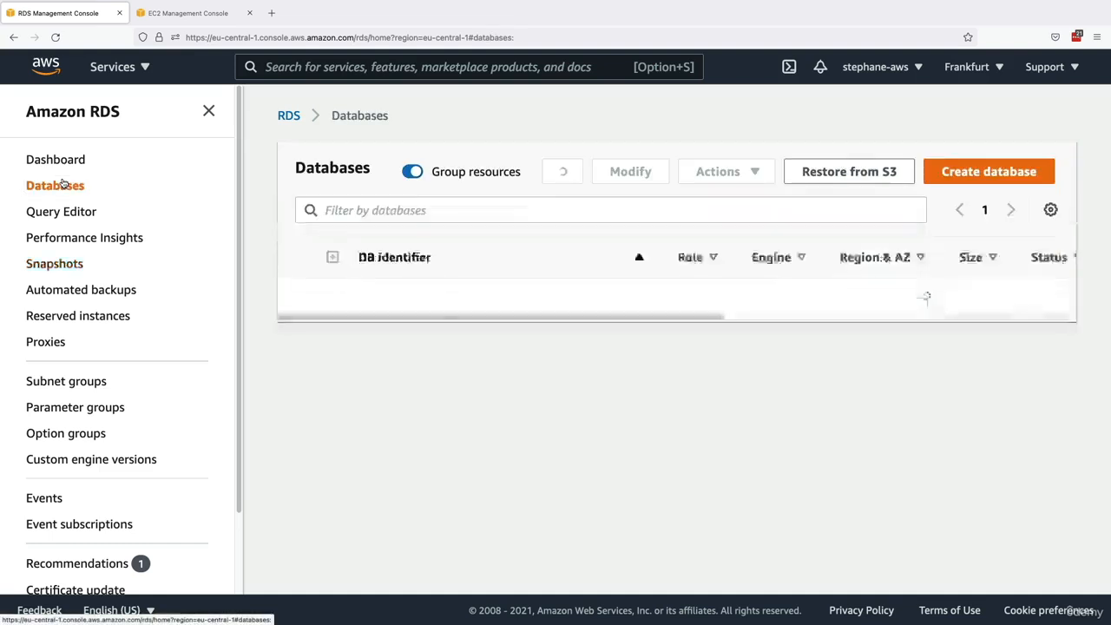
left_click(45, 263)
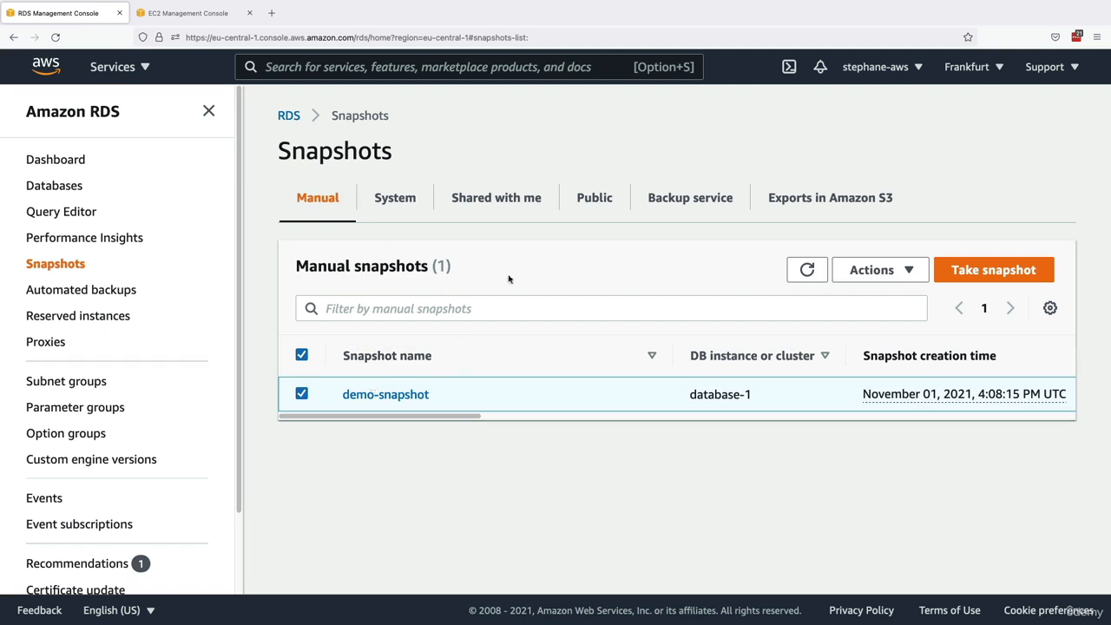
left_click(859, 276)
left_click(868, 427)
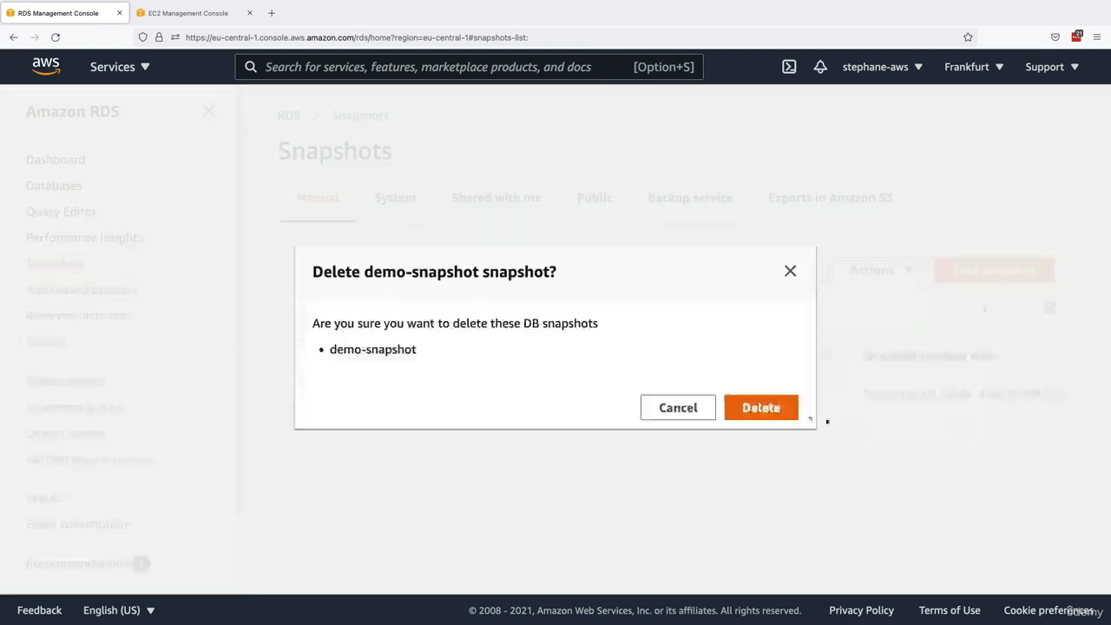
left_click(761, 408)
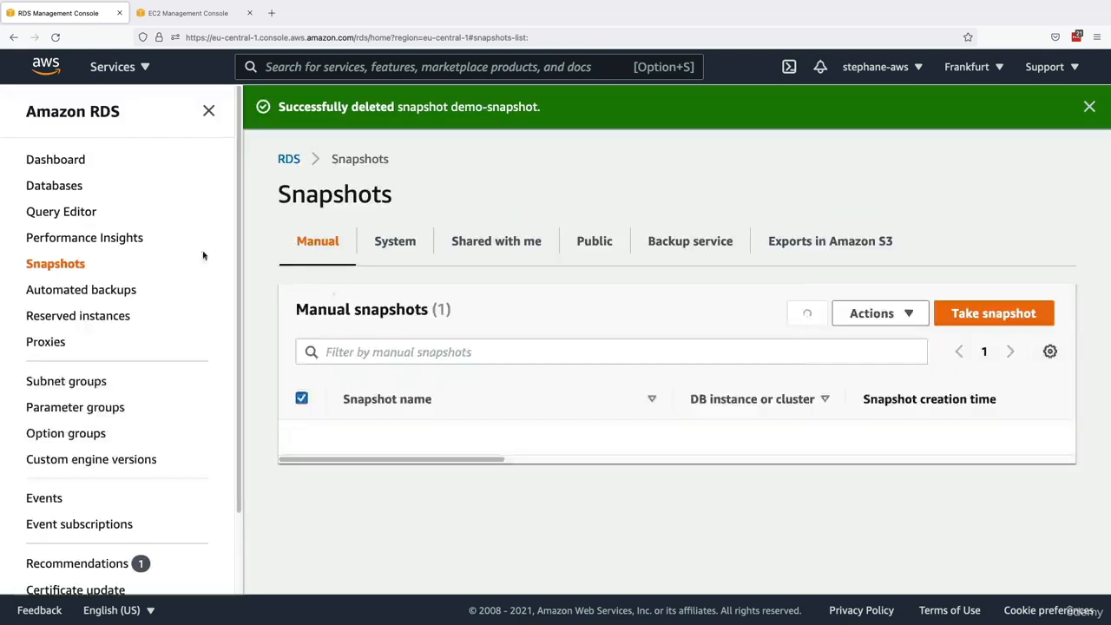
- Delete database-1 without a final snapshot or retained backups, acknowledging the loss of automated backups and confirming with "delete me"
left_click(71, 187)
left_click(295, 344)
left_click(717, 215)
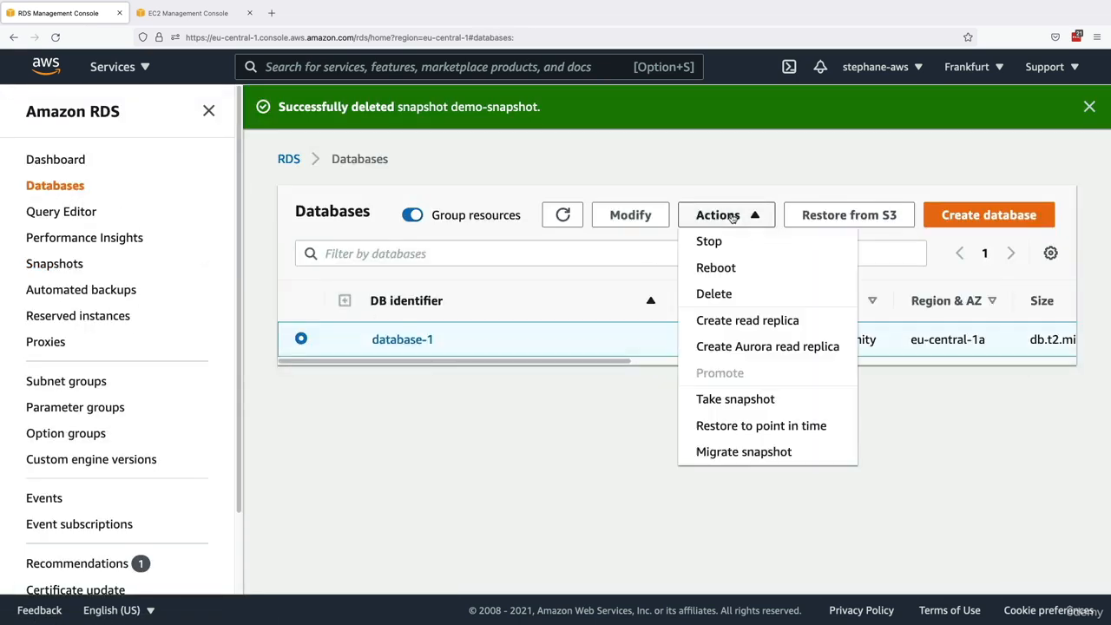
left_click(729, 294)
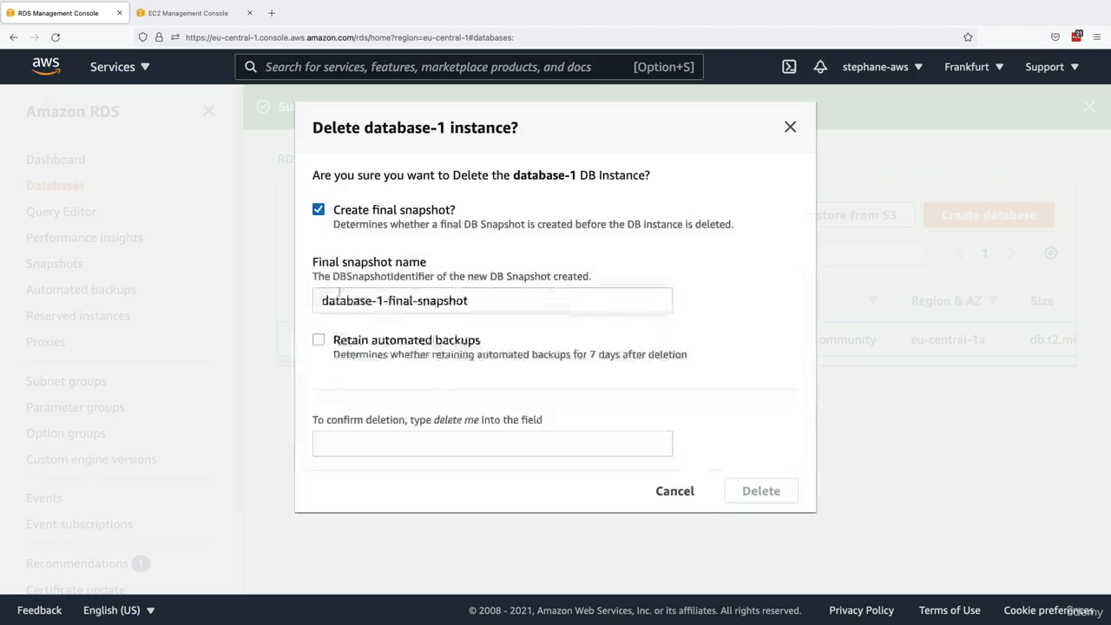
left_click(319, 210)
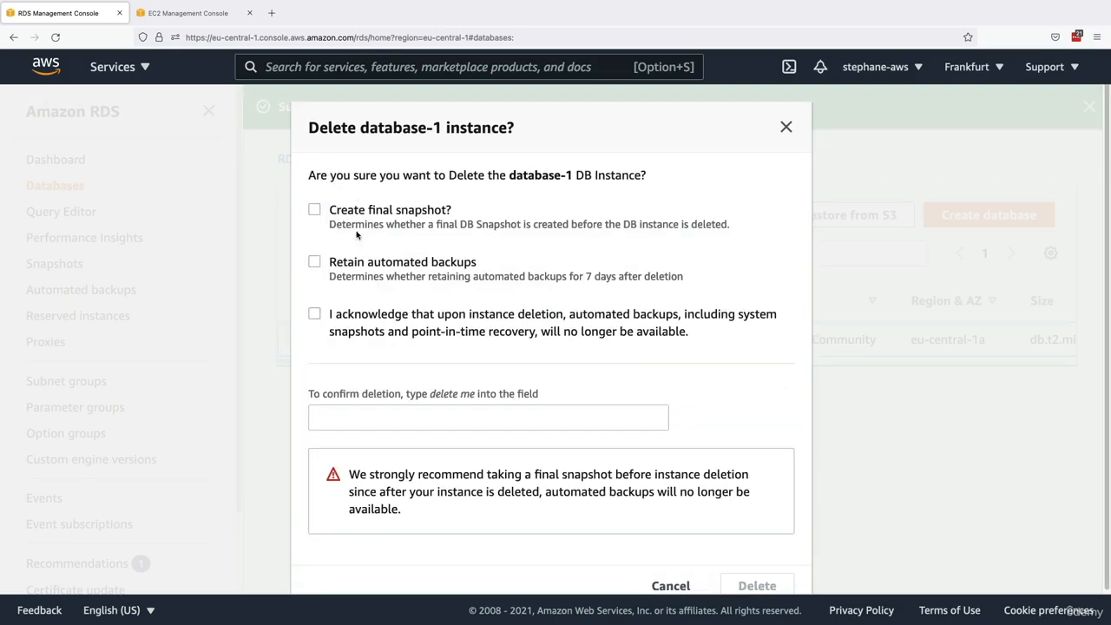
left_click(313, 317)
left_click(420, 418)
type("delete me")
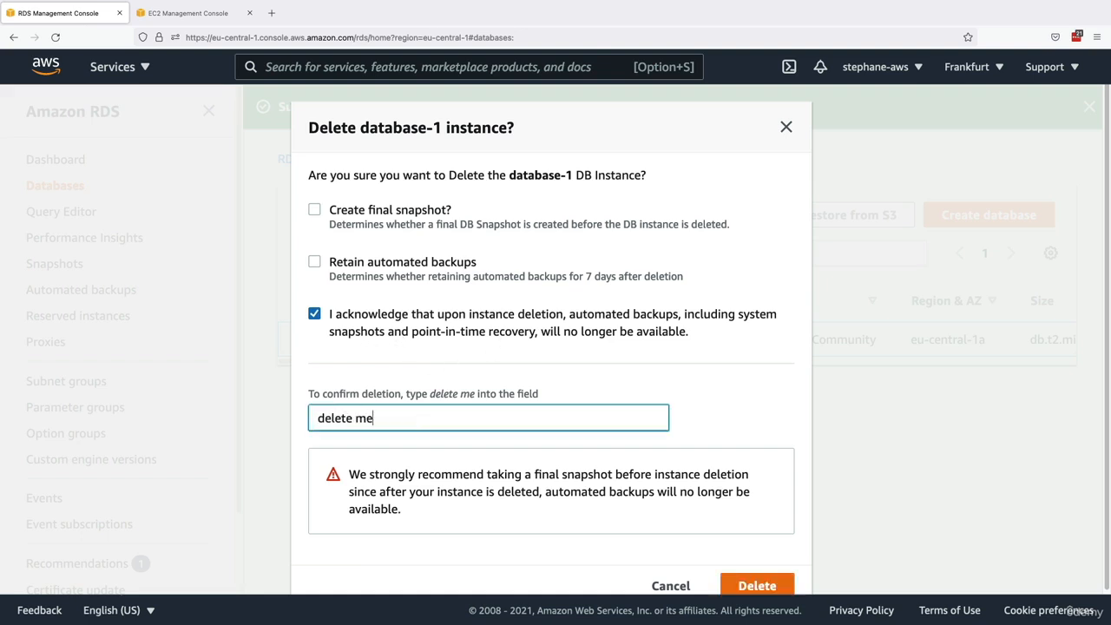
scroll(551, 347, "down", 1)
left_click(755, 558)
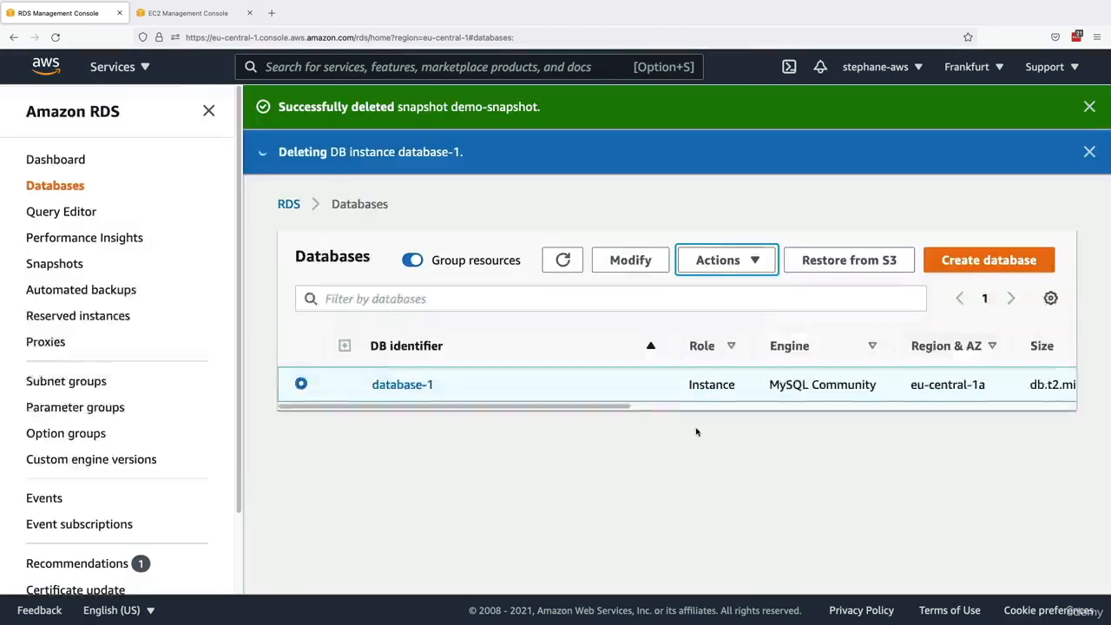